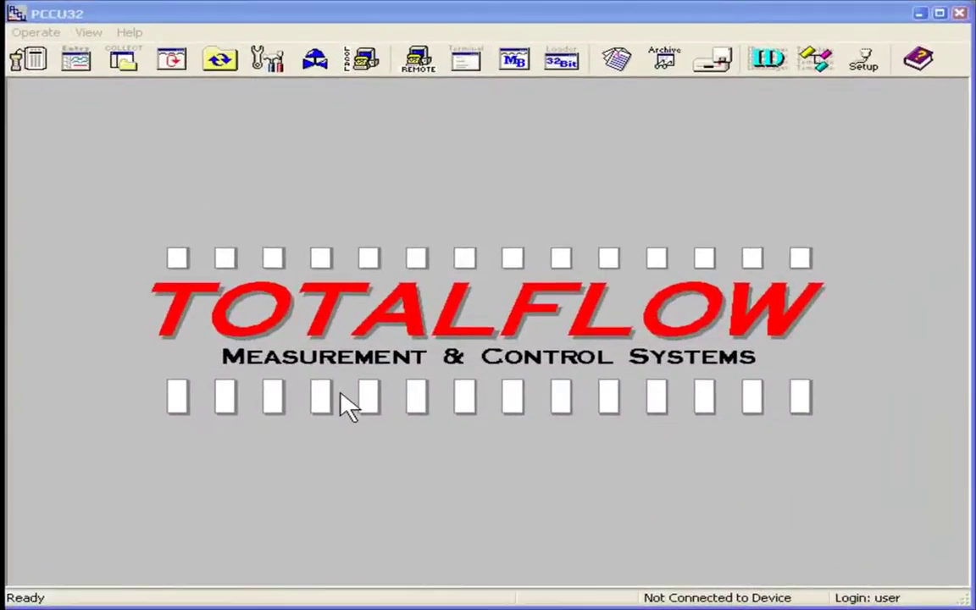
{"action": "left_click", "coordinate": [866, 61]}
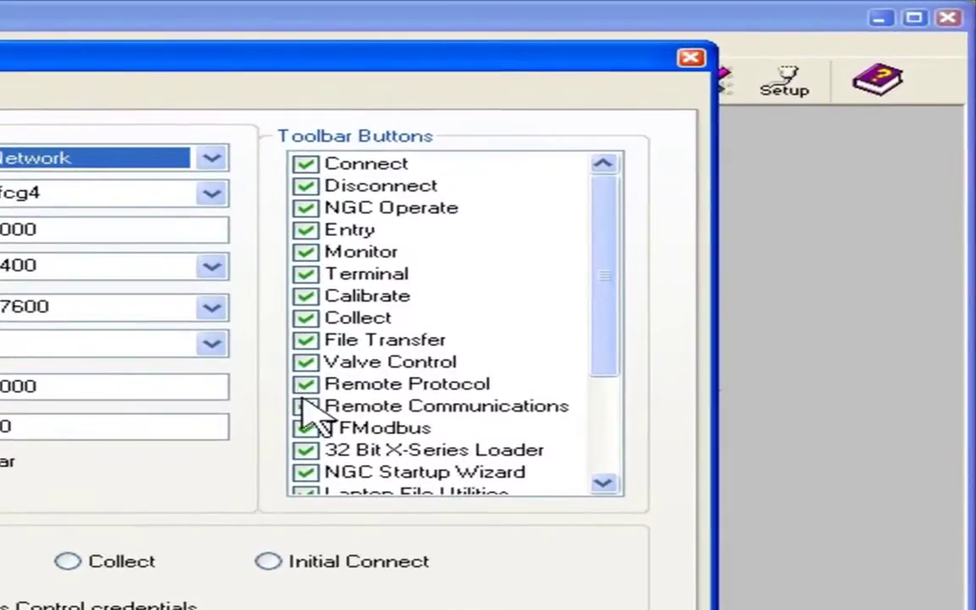
{"action": "left_click", "coordinate": [305, 406]}
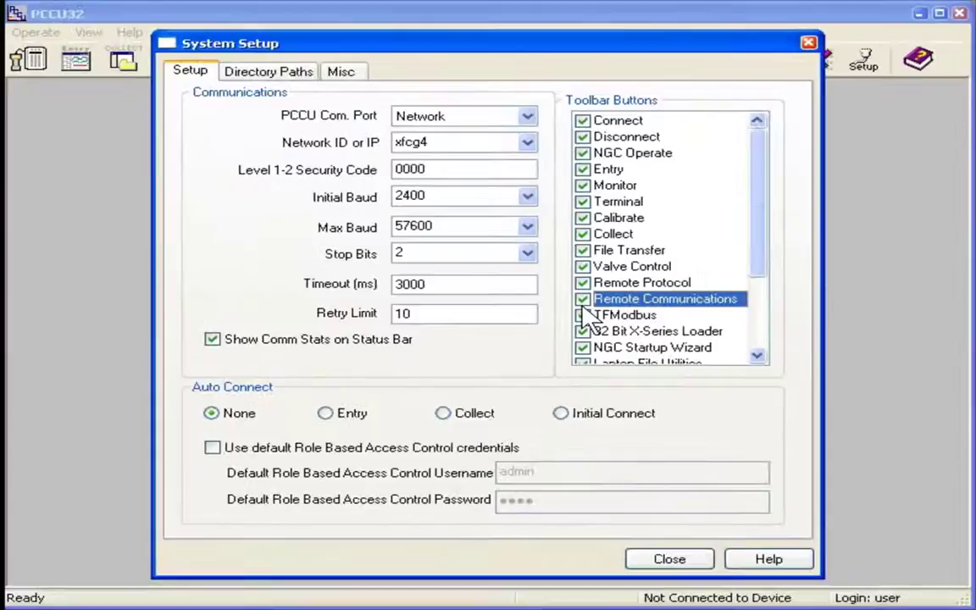
{"action": "left_click", "coordinate": [343, 71]}
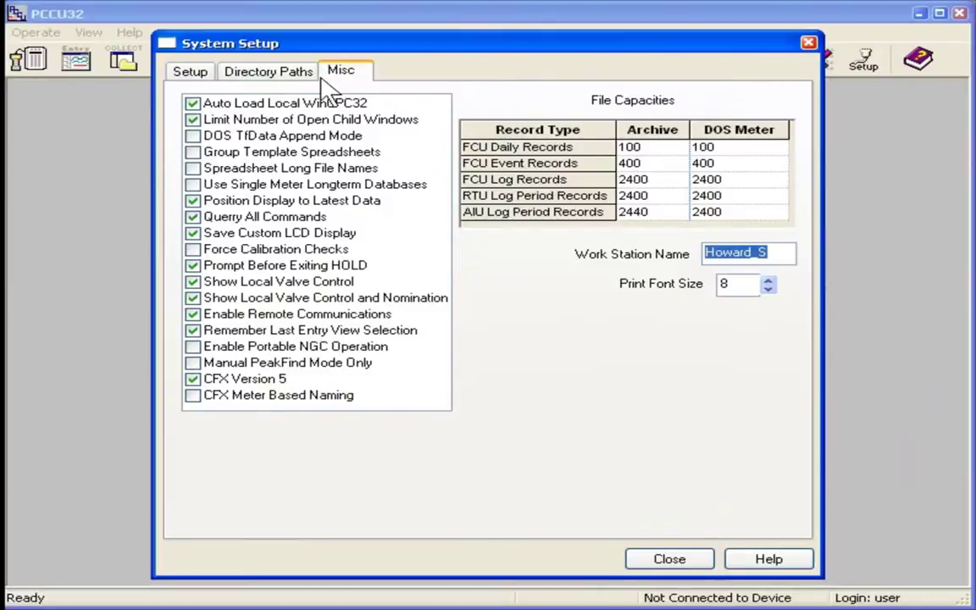
{"action": "left_click", "coordinate": [193, 103]}
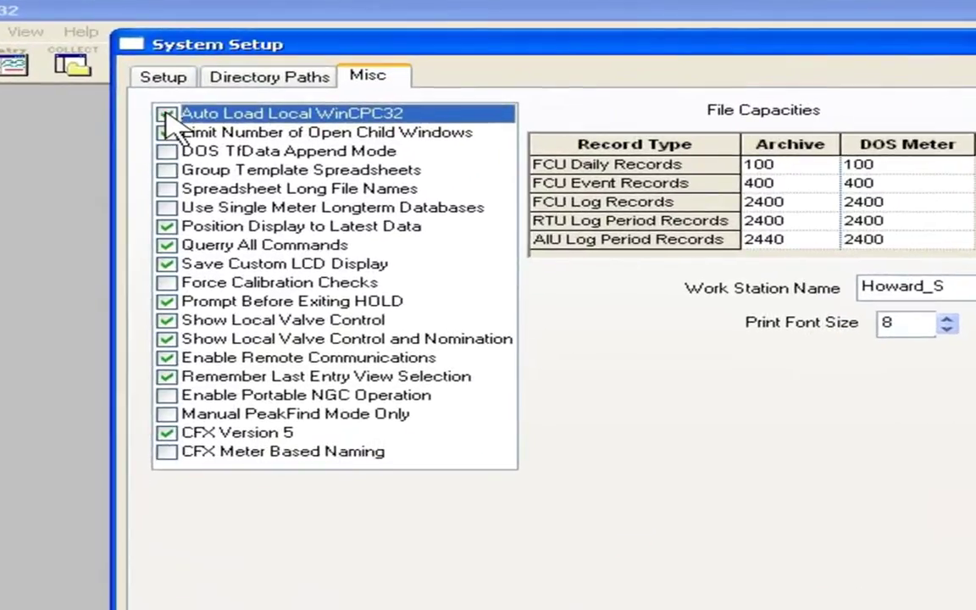
{"action": "left_click", "coordinate": [167, 226]}
{"action": "left_click", "coordinate": [166, 357]}
{"action": "left_click", "coordinate": [166, 357]}
{"action": "left_click", "coordinate": [167, 358]}
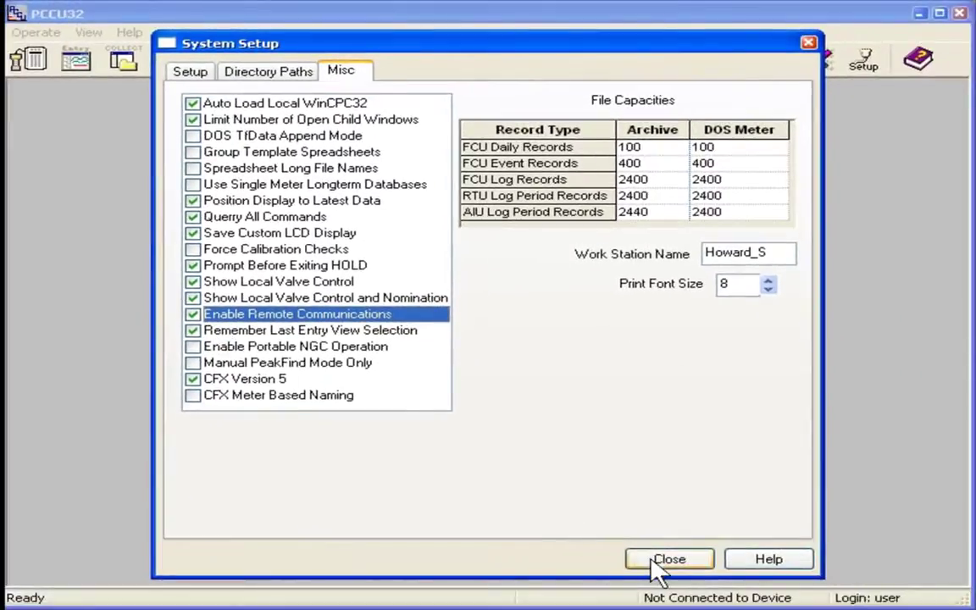
{"action": "left_click", "coordinate": [657, 563]}
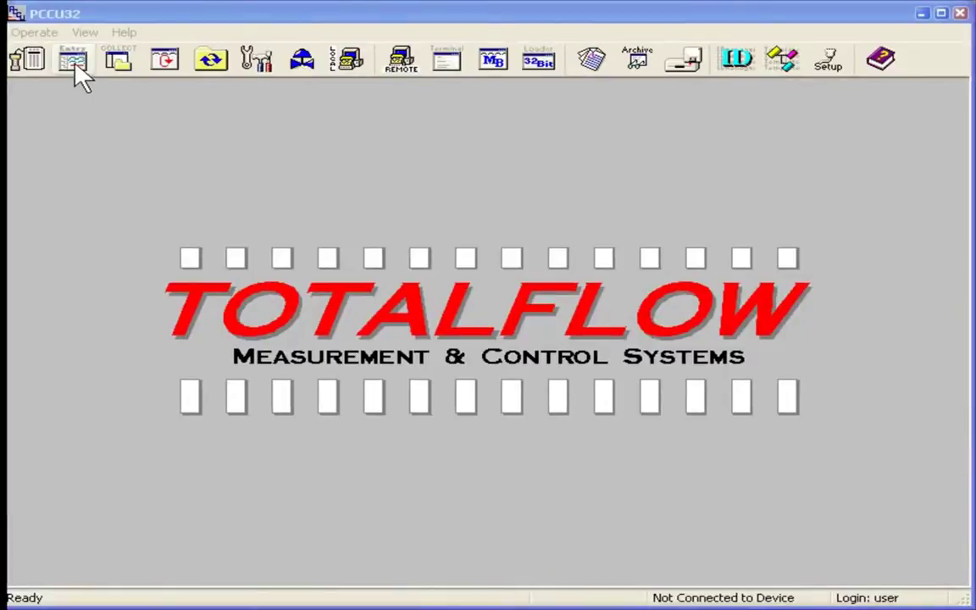
{"action": "left_click", "coordinate": [74, 64]}
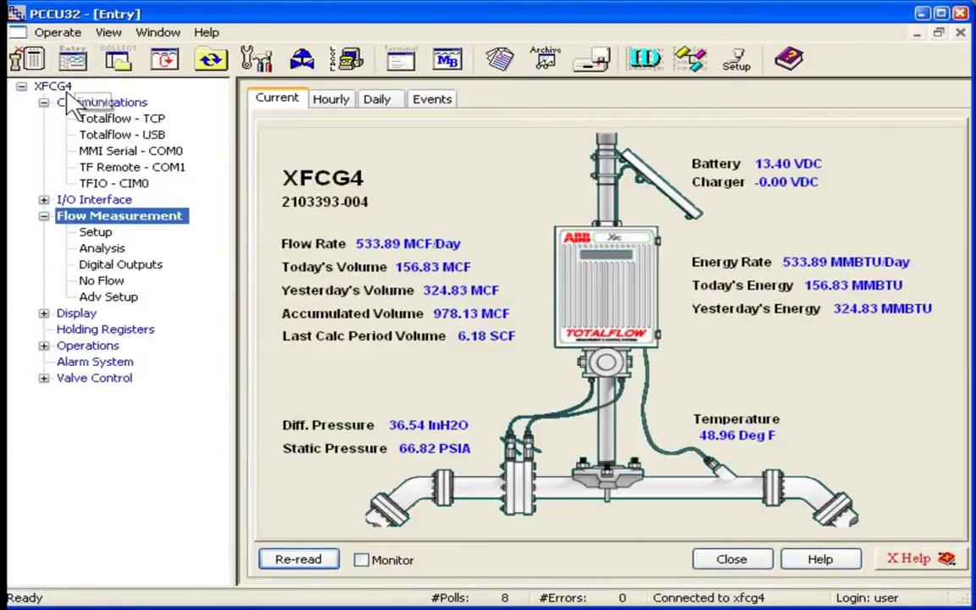
{"action": "left_click", "coordinate": [57, 88]}
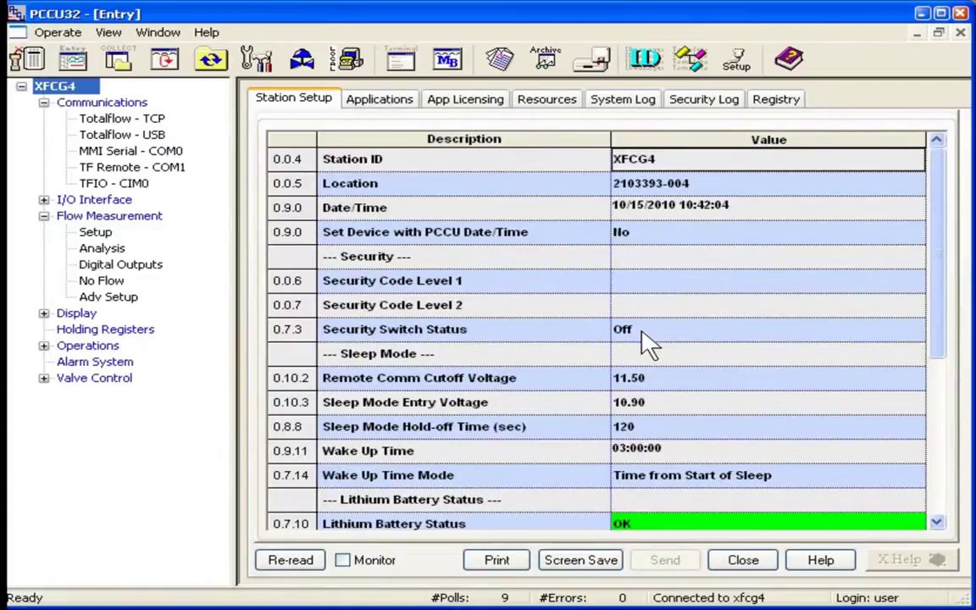
{"action": "left_click", "coordinate": [646, 279]}
{"action": "type", "text": "0000"}
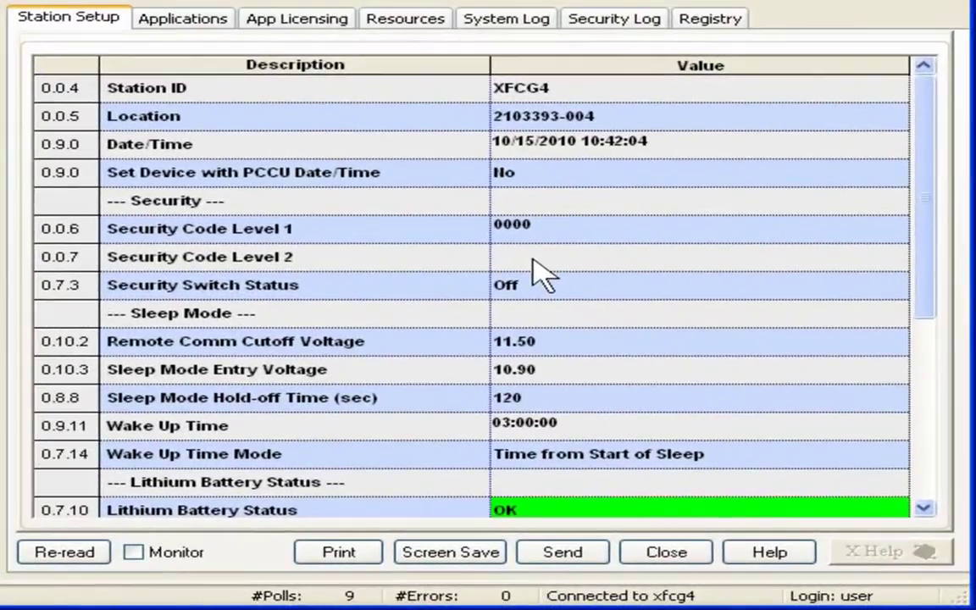
{"action": "left_click", "coordinate": [571, 271]}
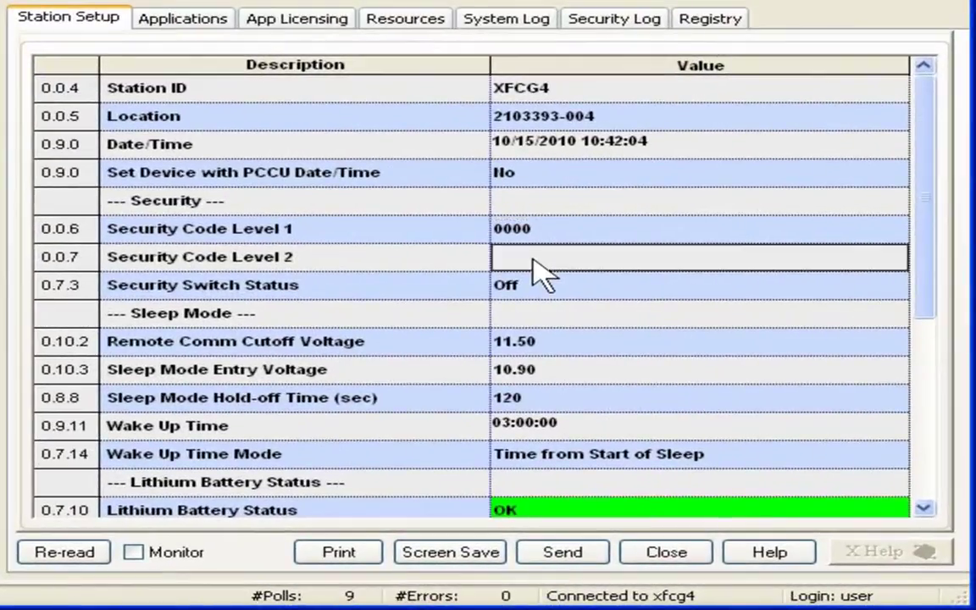
{"action": "type", "text": "0000"}
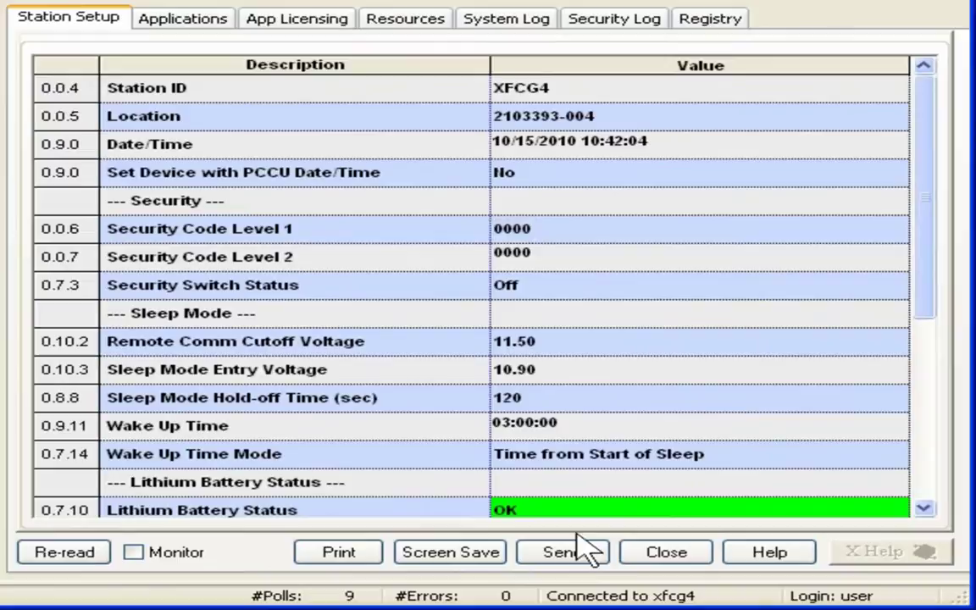
{"action": "left_click", "coordinate": [577, 556]}
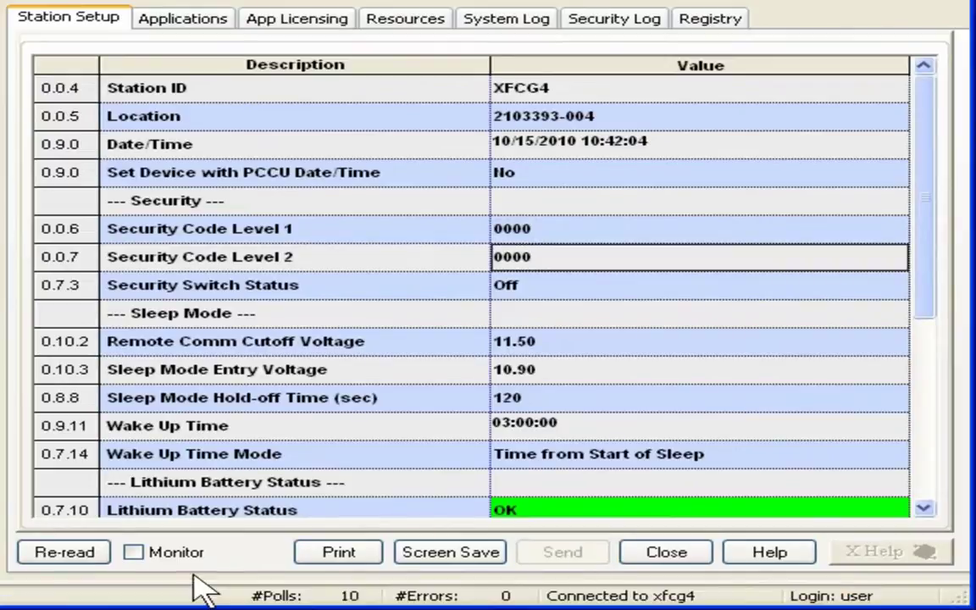
{"action": "left_click", "coordinate": [79, 549]}
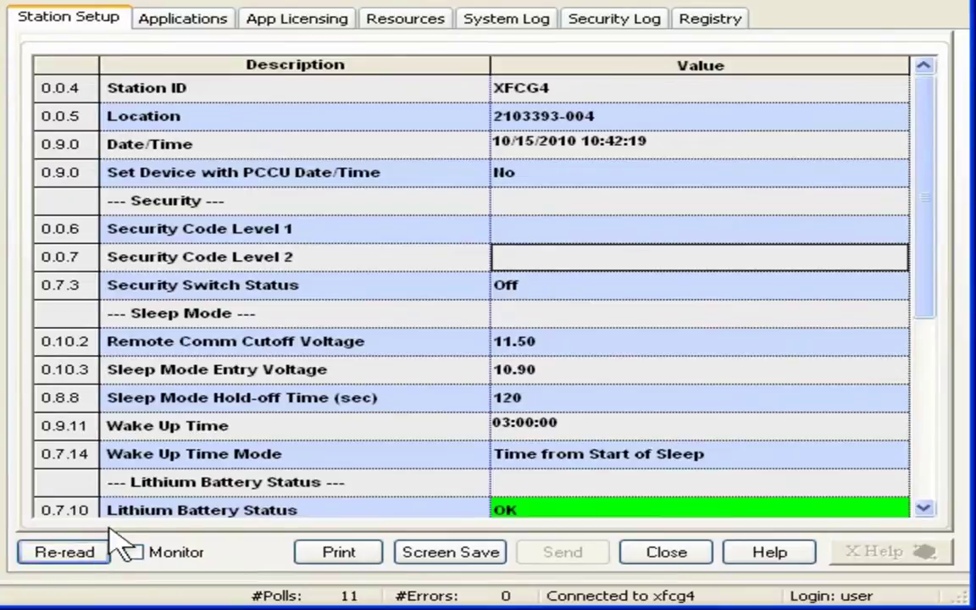
Leave the 11.50 cutoff voltage unchanged, check Auxiliary I/O battery and charger voltages, then return to XFCG4 setup.
{"action": "left_click", "coordinate": [564, 342]}
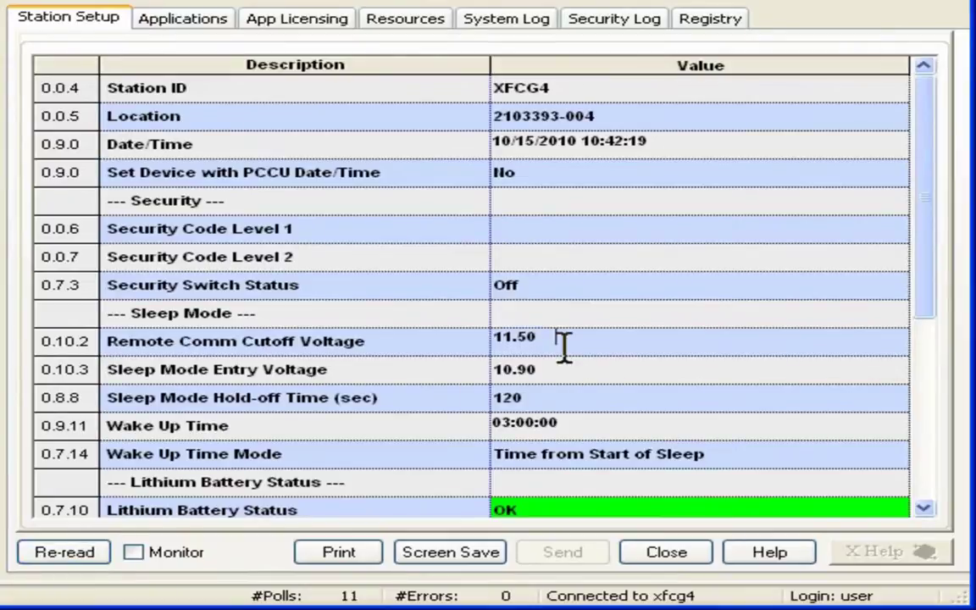
{"action": "double_click", "coordinate": [564, 343]}
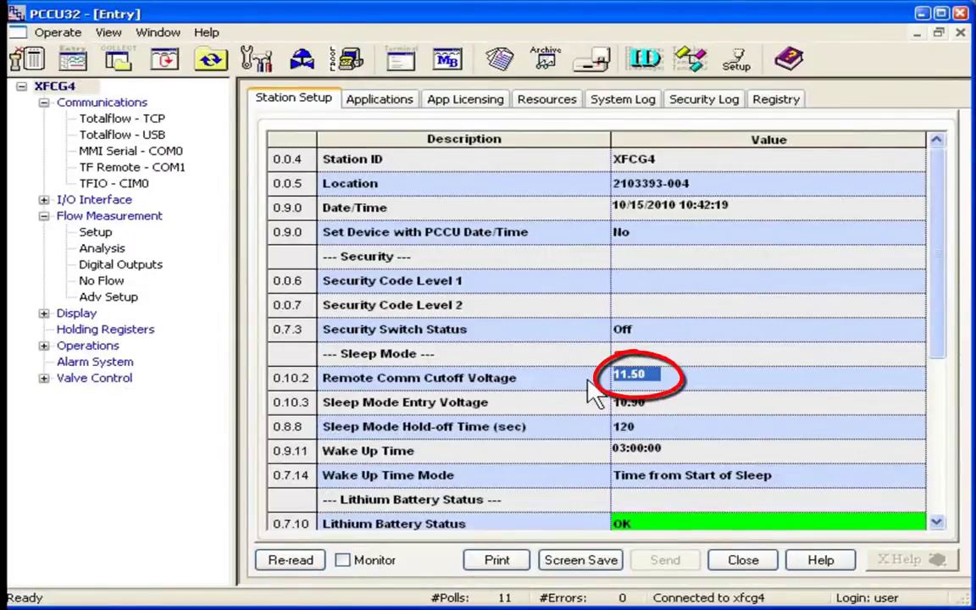
{"action": "left_click", "coordinate": [49, 206]}
{"action": "left_click", "coordinate": [44, 201]}
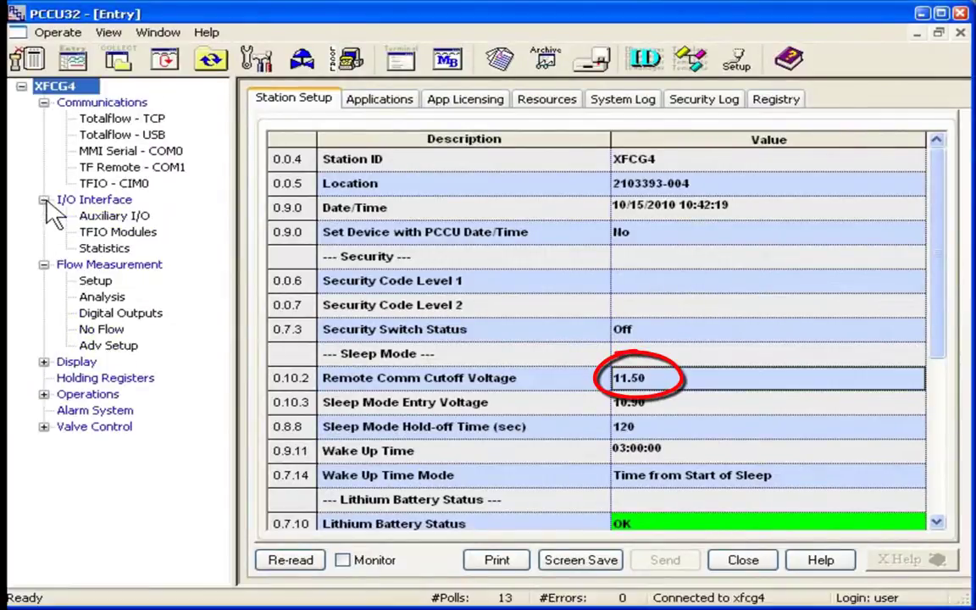
{"action": "left_click", "coordinate": [100, 217]}
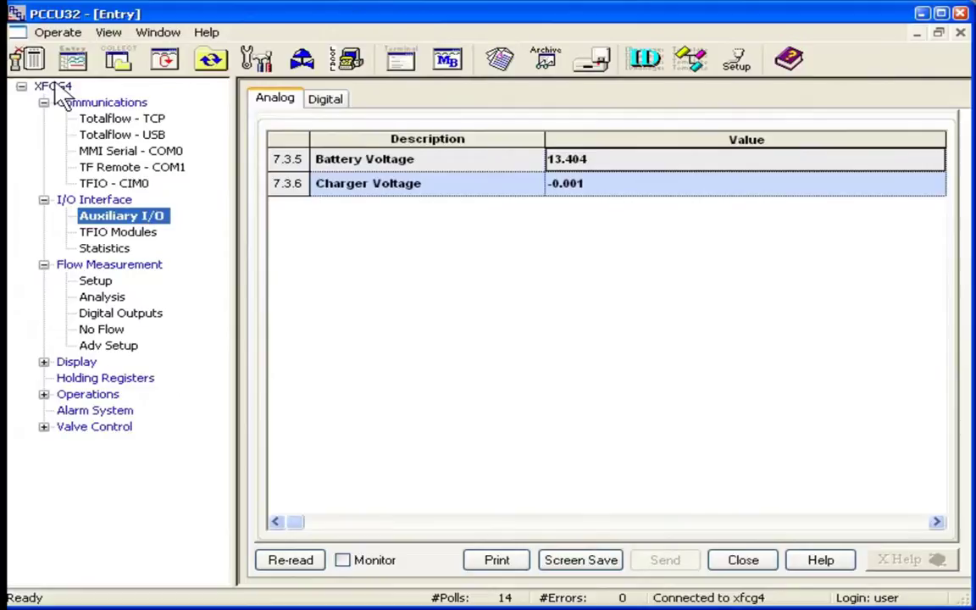
{"action": "left_click", "coordinate": [55, 88]}
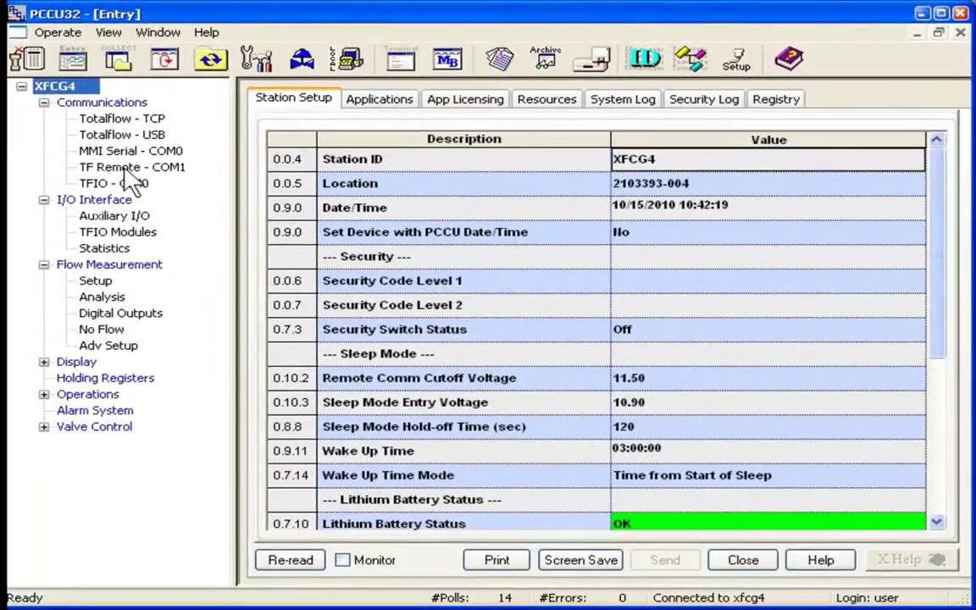
Review the TF Remote - COM1 port's general and Advanced settings, then close the device window.
{"action": "left_click", "coordinate": [129, 170]}
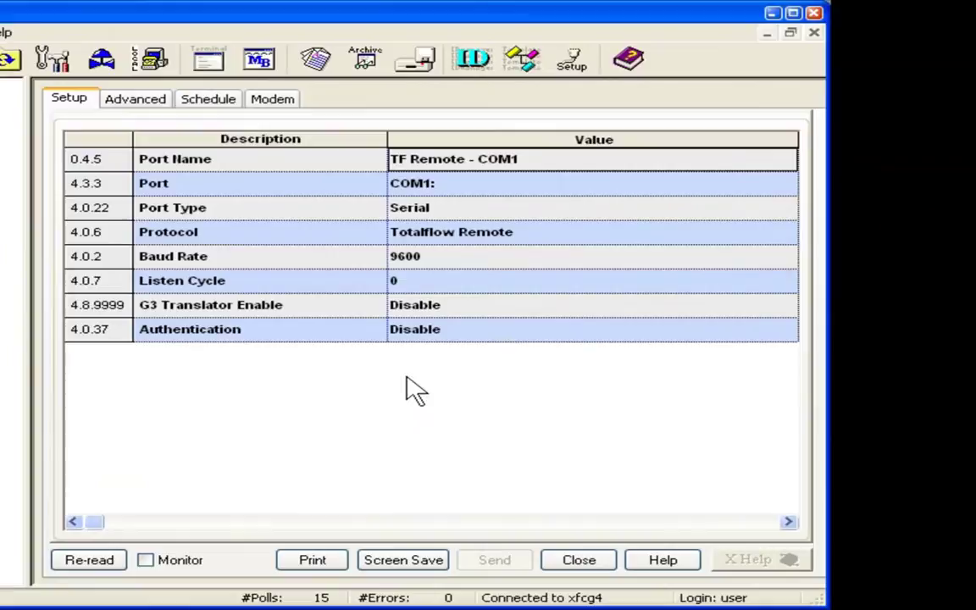
{"action": "left_click", "coordinate": [140, 104]}
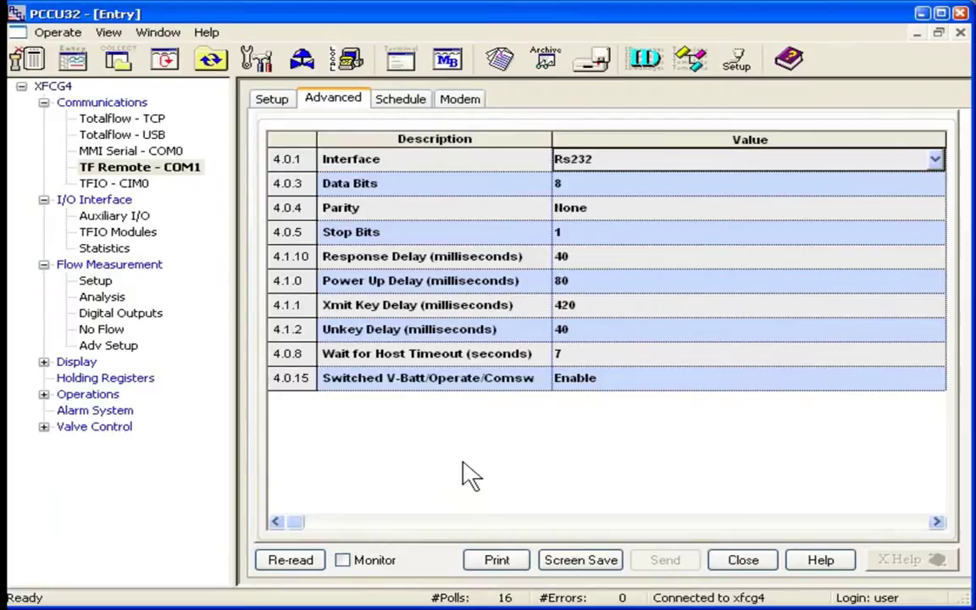
{"action": "left_click", "coordinate": [734, 561]}
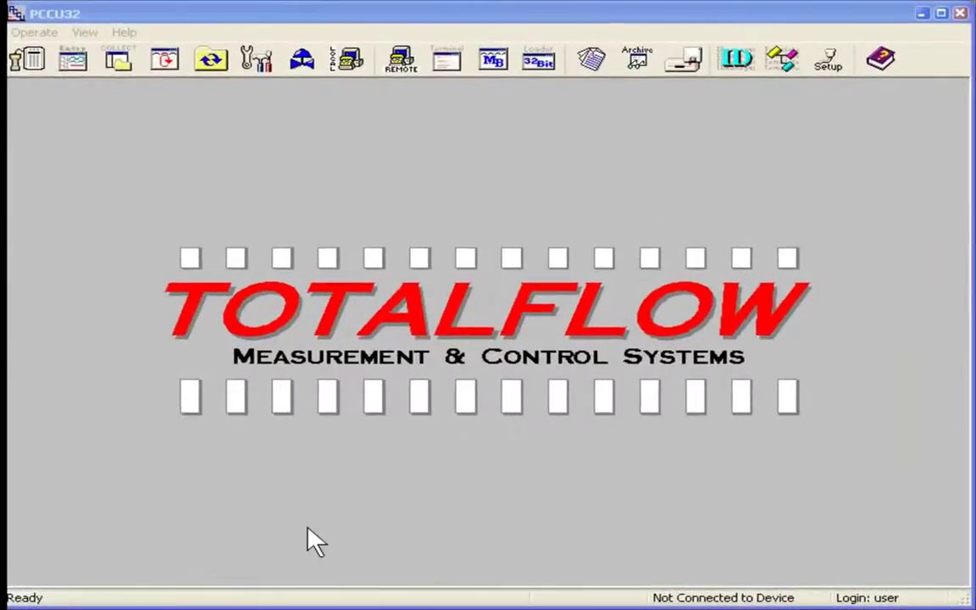
{"action": "left_click", "coordinate": [745, 70]}
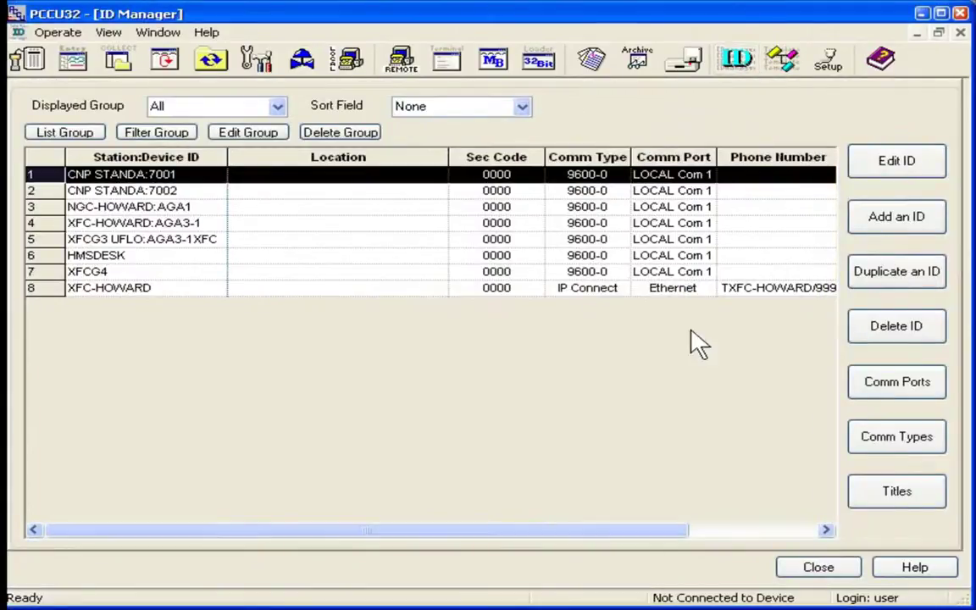
{"action": "left_click", "coordinate": [886, 398]}
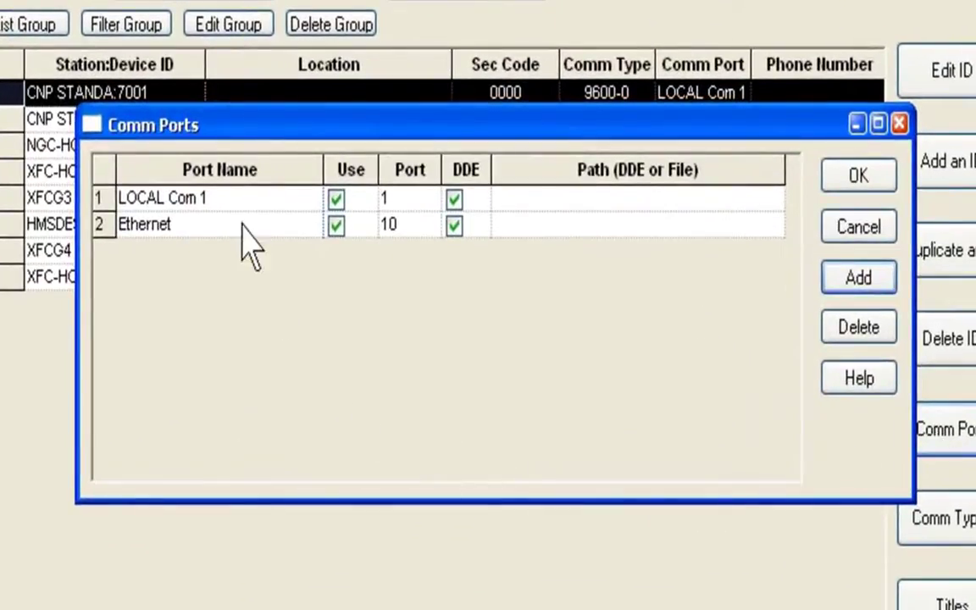
{"action": "left_click", "coordinate": [240, 198]}
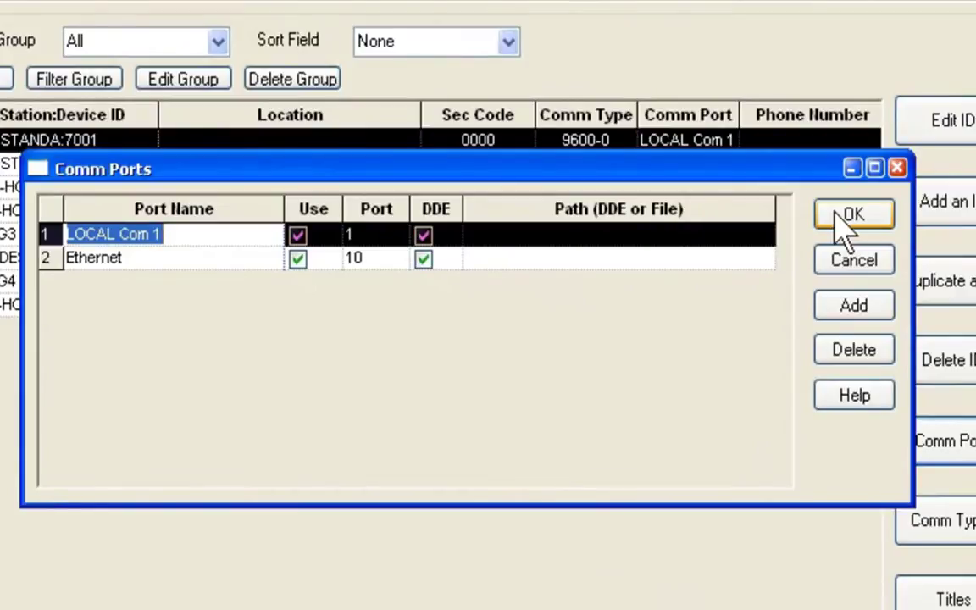
{"action": "left_click", "coordinate": [847, 217]}
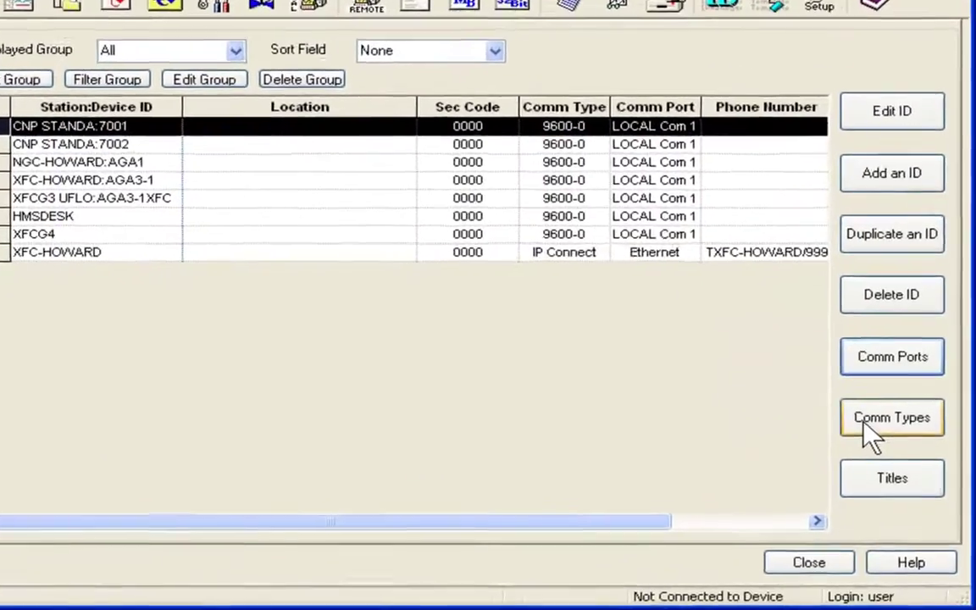
{"action": "left_click", "coordinate": [866, 427]}
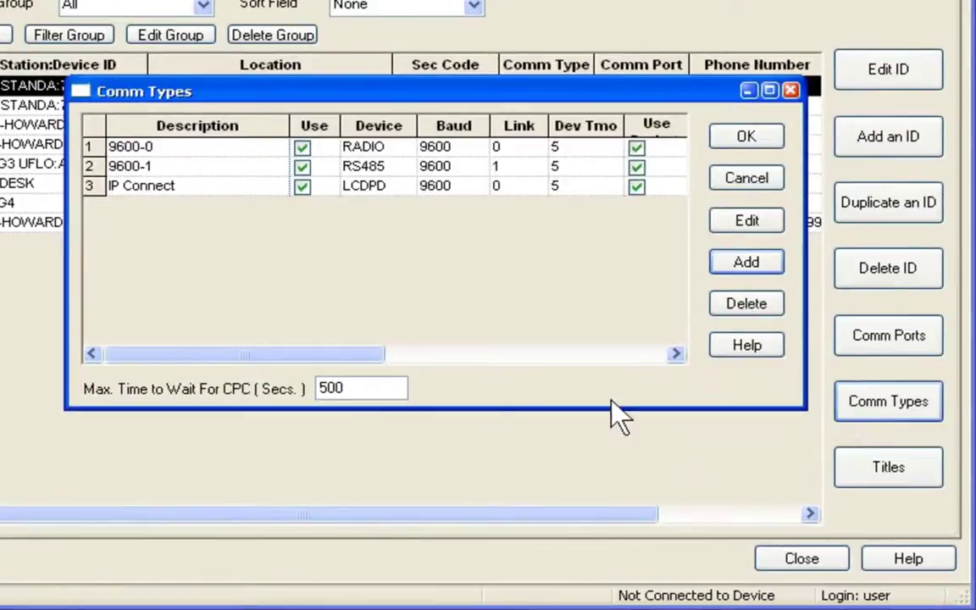
{"action": "left_click", "coordinate": [228, 146]}
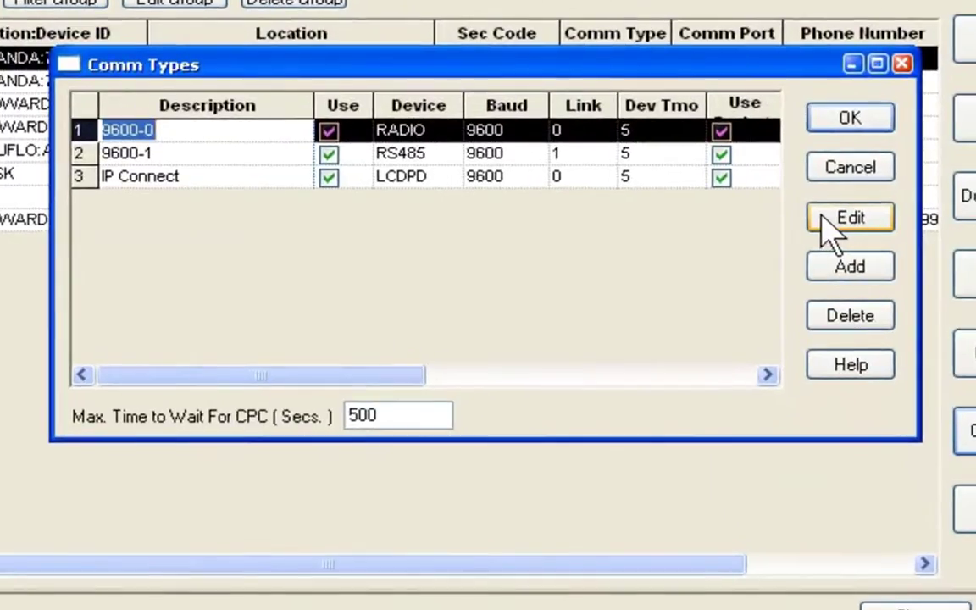
{"action": "left_click", "coordinate": [830, 225]}
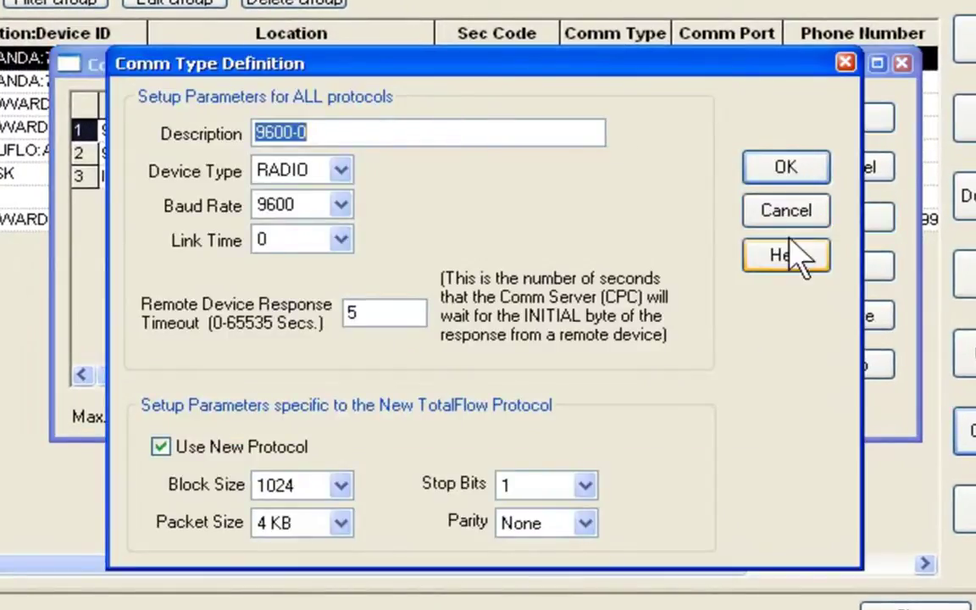
{"action": "left_click", "coordinate": [343, 170]}
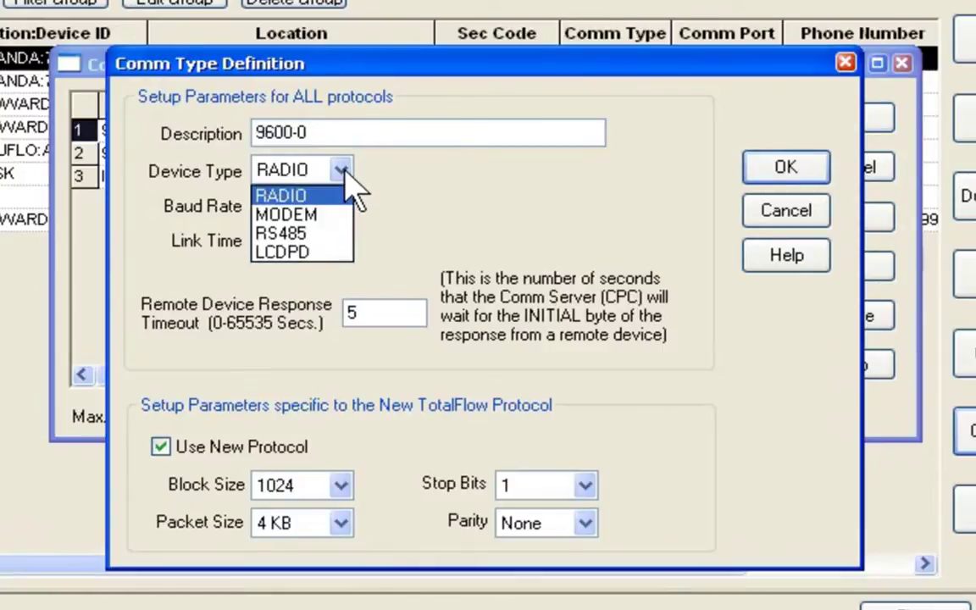
{"action": "key", "text": "Escape"}
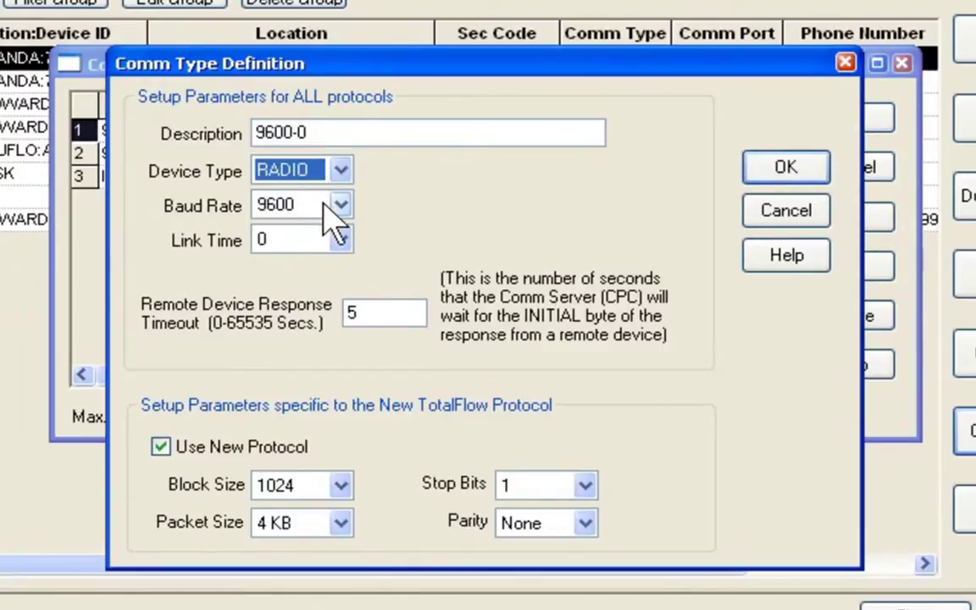
{"action": "left_click", "coordinate": [160, 447]}
{"action": "left_click", "coordinate": [160, 448]}
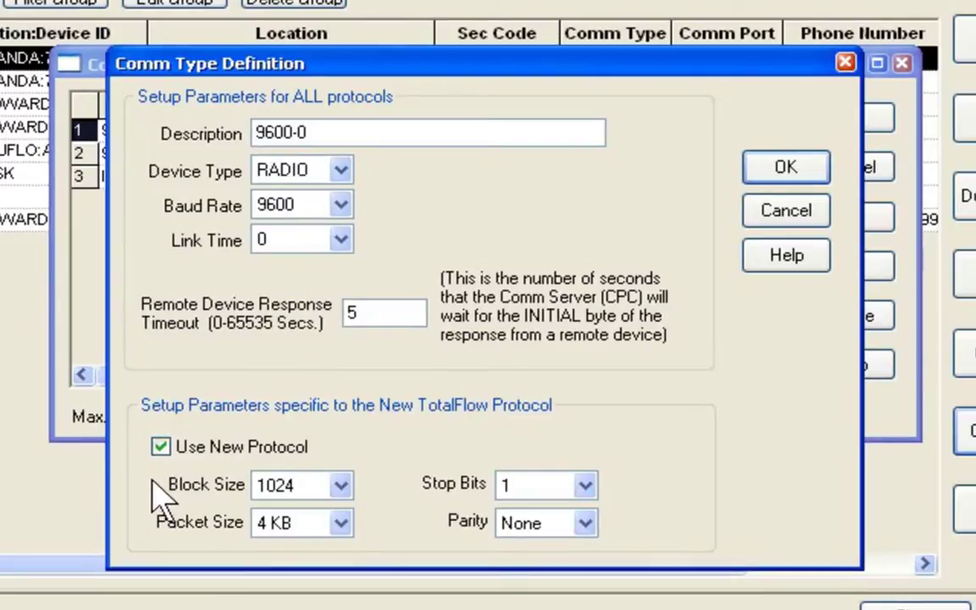
{"action": "left_click", "coordinate": [344, 487]}
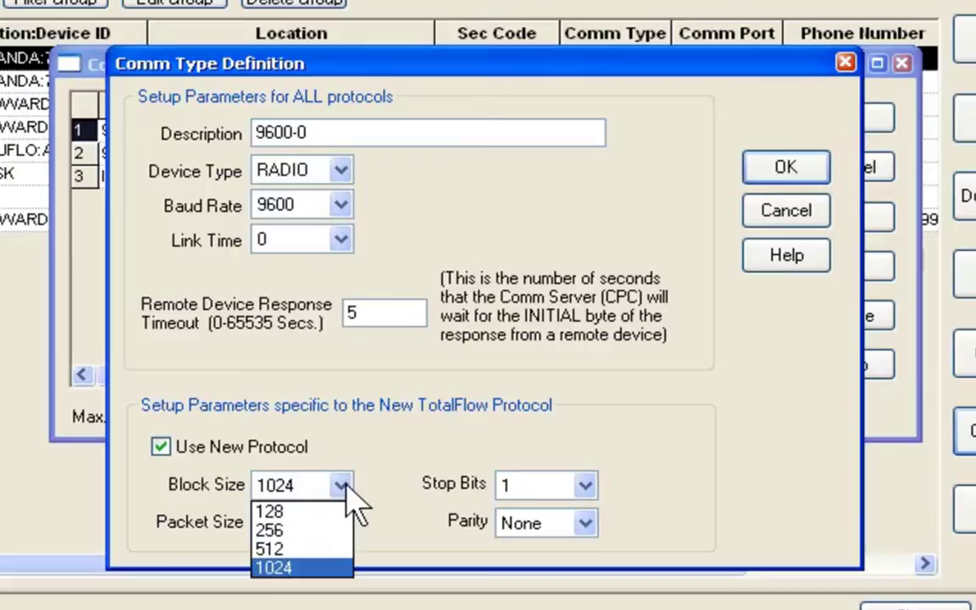
{"action": "left_click", "coordinate": [346, 490]}
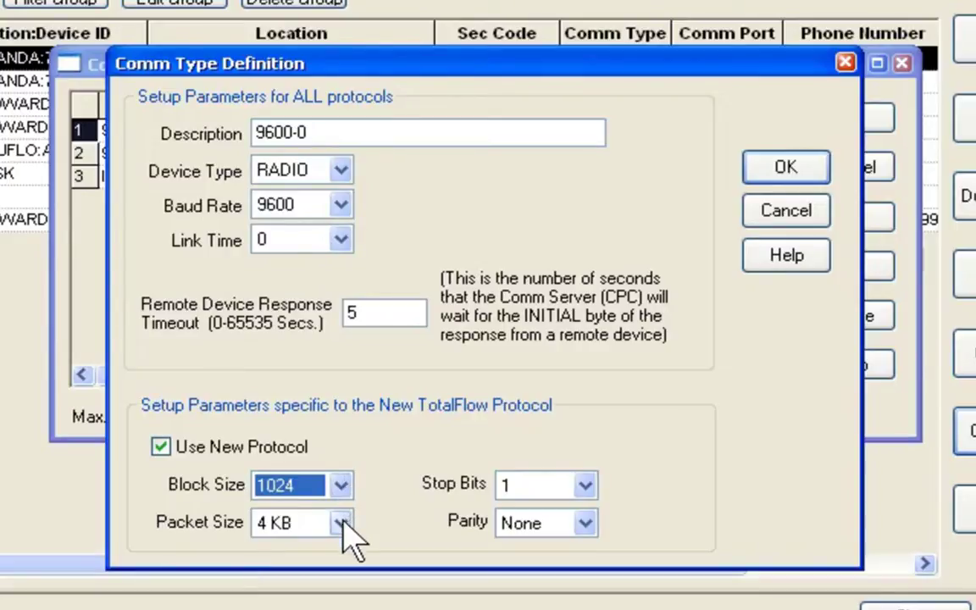
{"action": "left_click", "coordinate": [341, 523]}
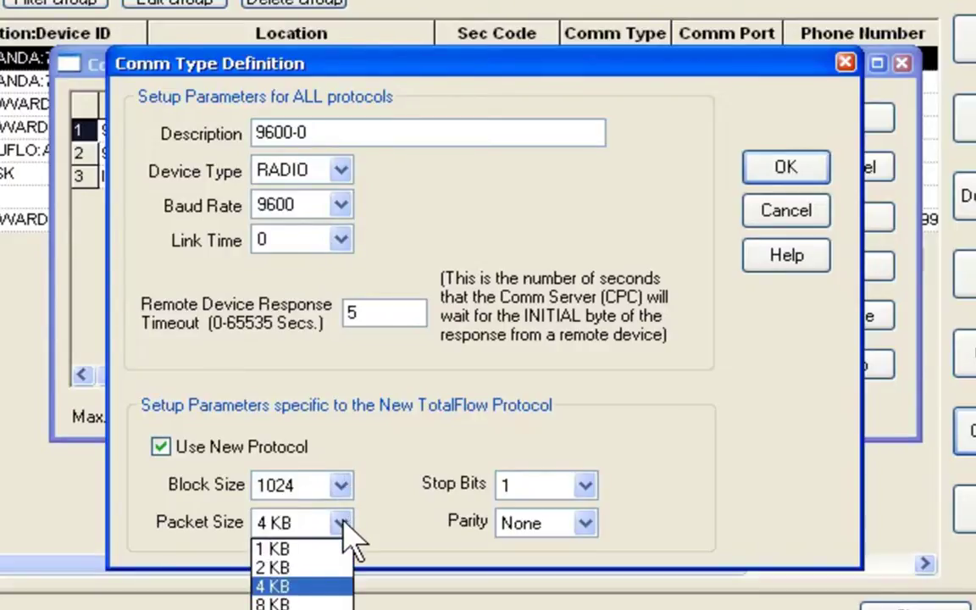
{"action": "left_click", "coordinate": [279, 587]}
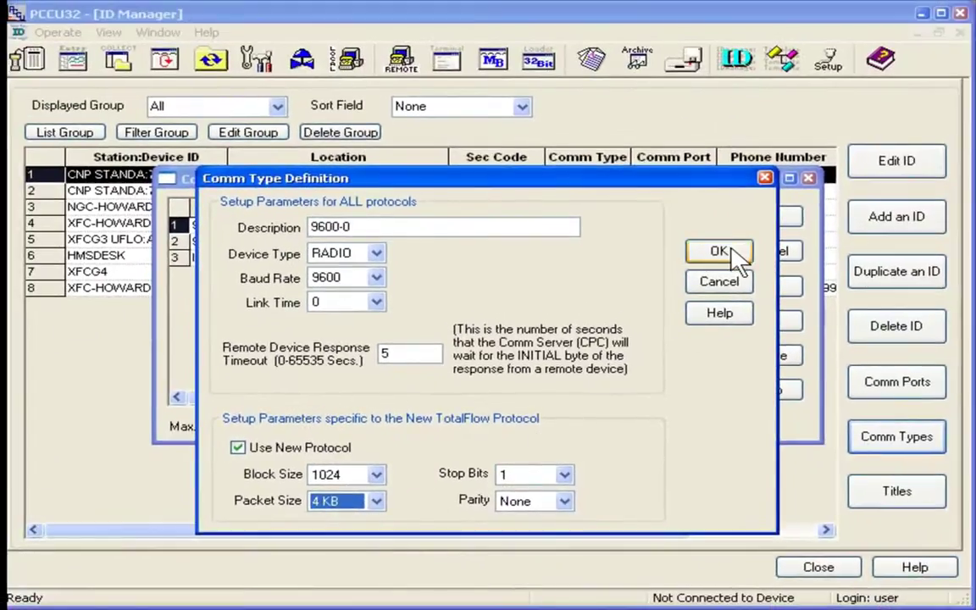
{"action": "left_click", "coordinate": [730, 252]}
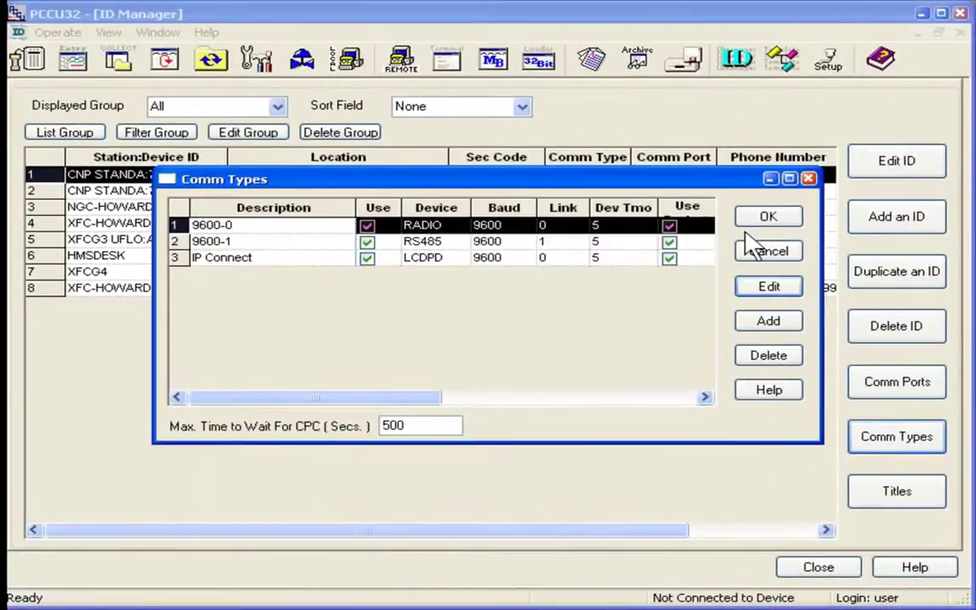
{"action": "left_click", "coordinate": [763, 218]}
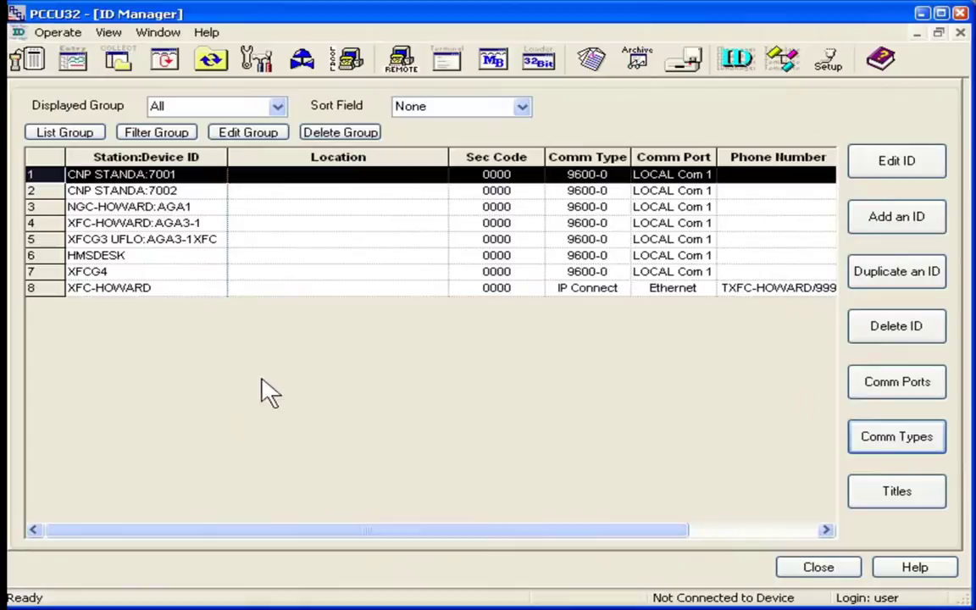
{"action": "left_click", "coordinate": [142, 273]}
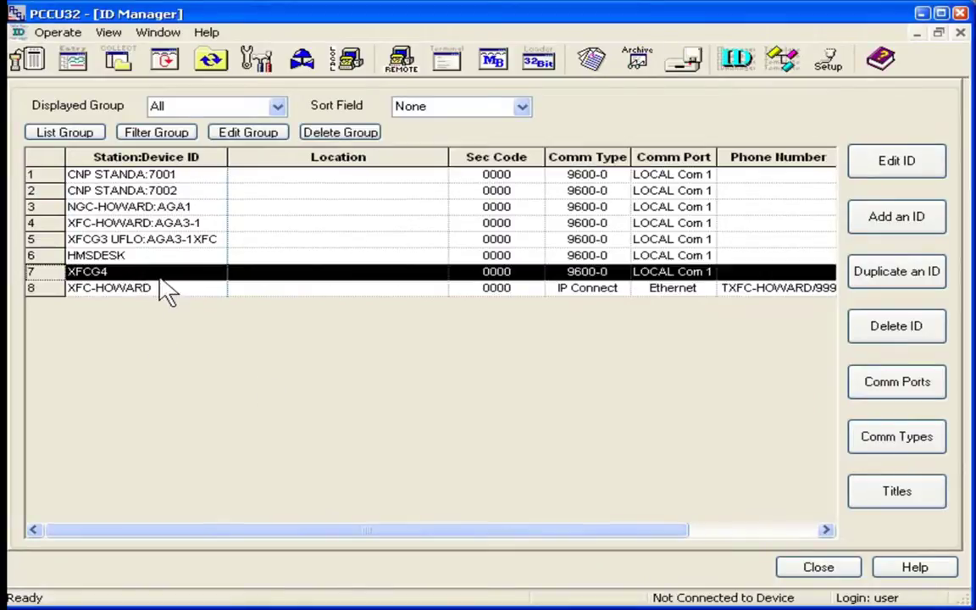
{"action": "left_click", "coordinate": [884, 174]}
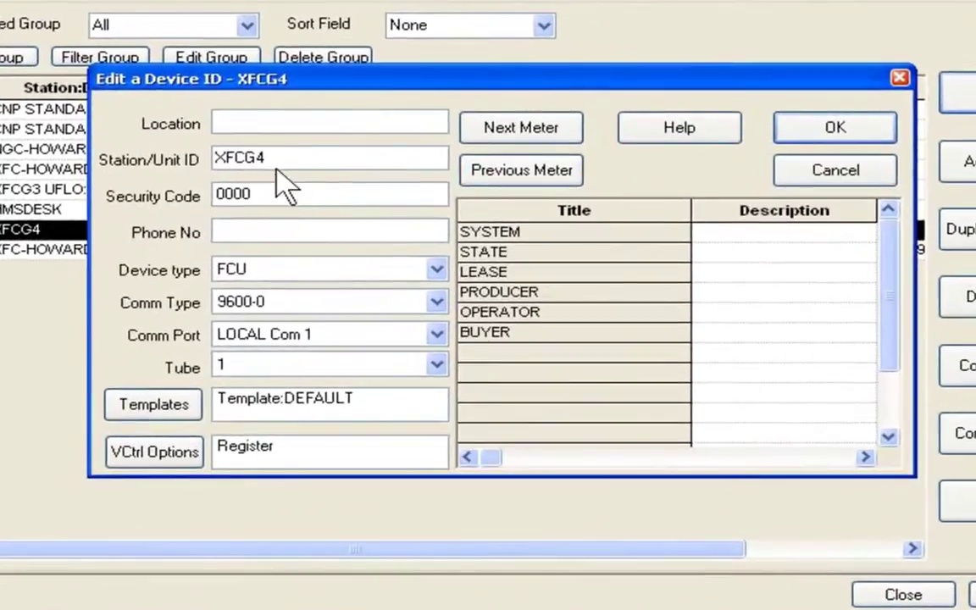
{"action": "left_click_drag", "start_coordinate": [273, 158], "coordinate": [219, 158]}
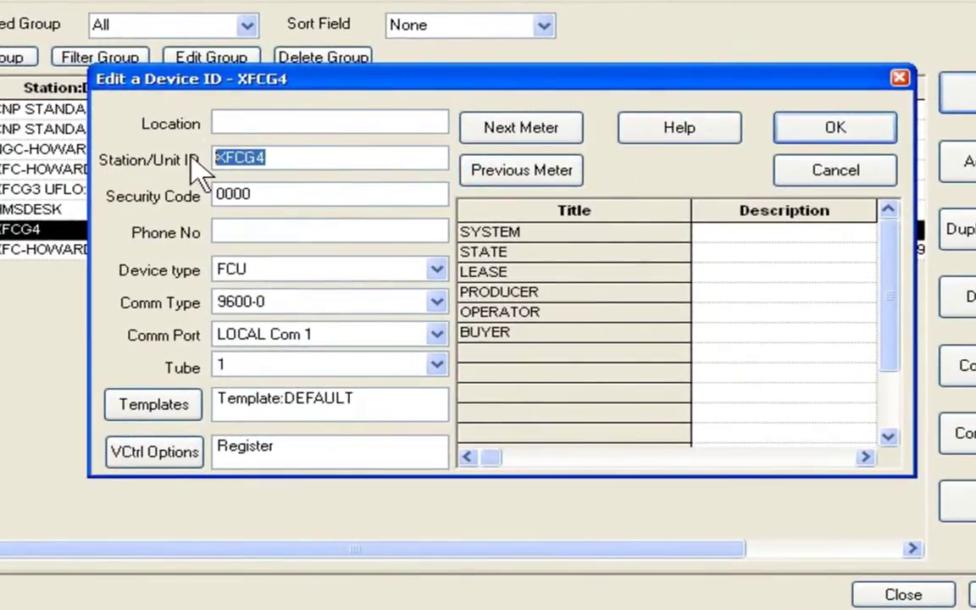
{"action": "left_click", "coordinate": [245, 193]}
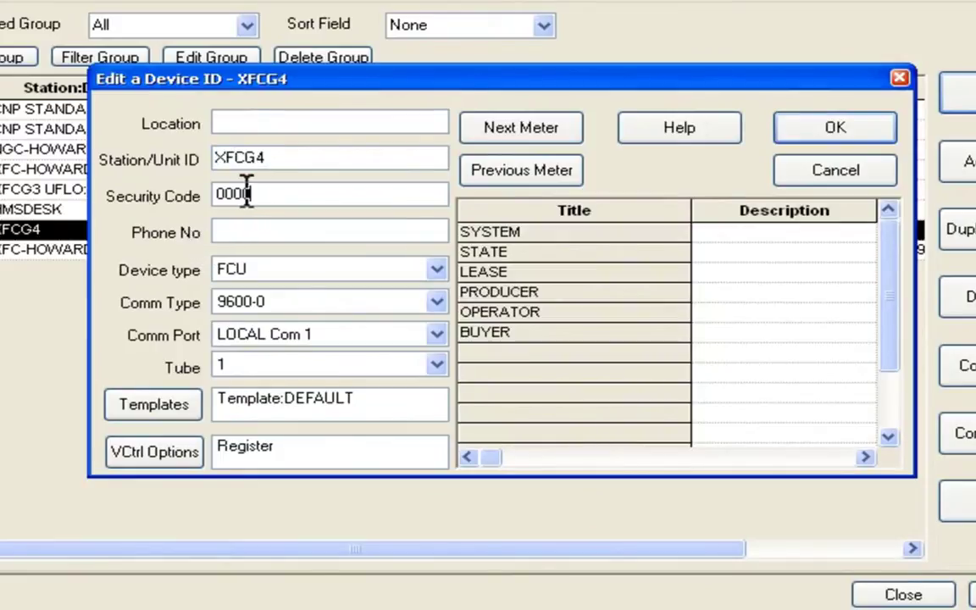
{"action": "left_click_drag", "start_coordinate": [246, 193], "coordinate": [194, 173]}
{"action": "left_click", "coordinate": [436, 270]}
{"action": "left_click", "coordinate": [437, 271]}
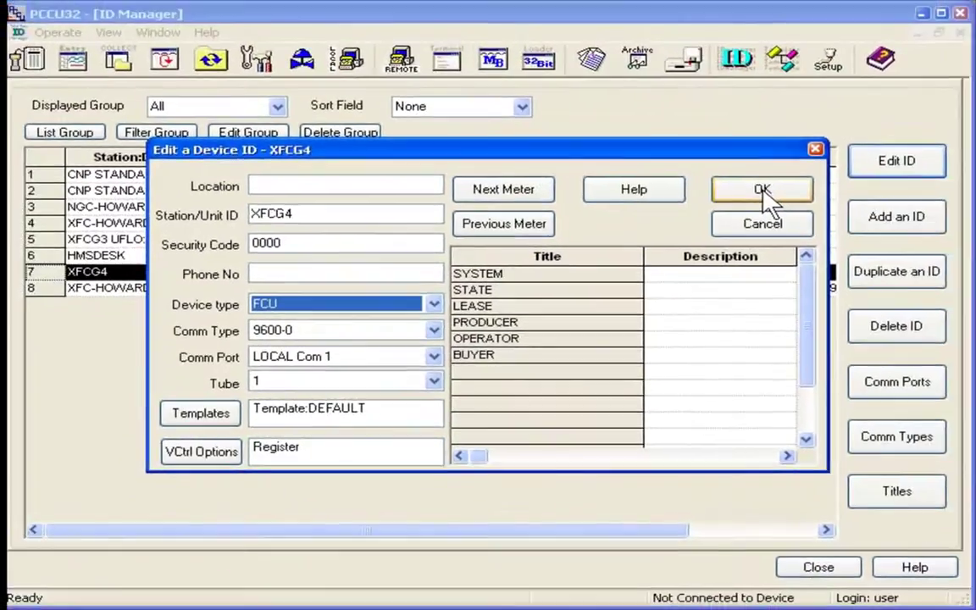
{"action": "left_click", "coordinate": [763, 192]}
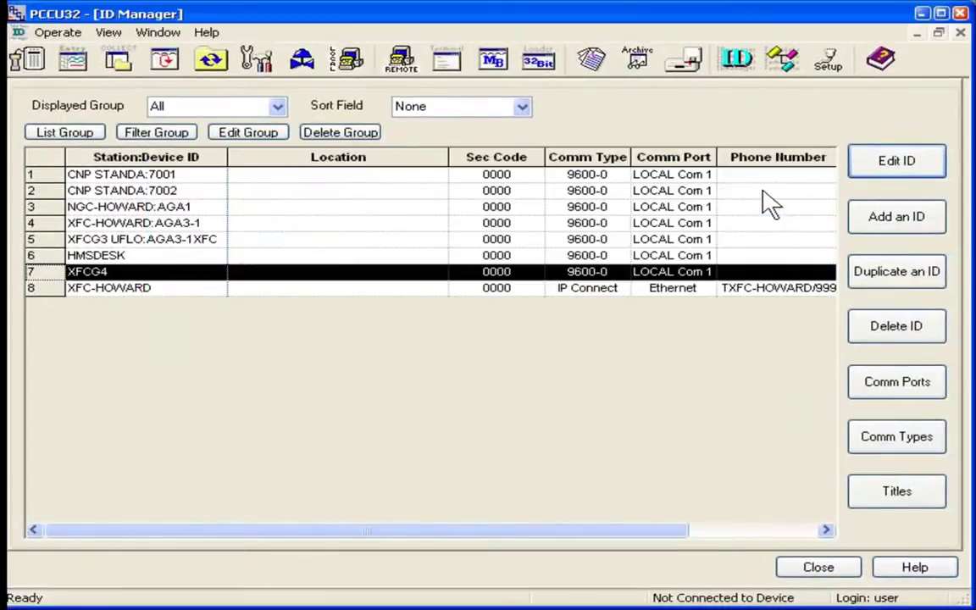
{"action": "left_click", "coordinate": [800, 569]}
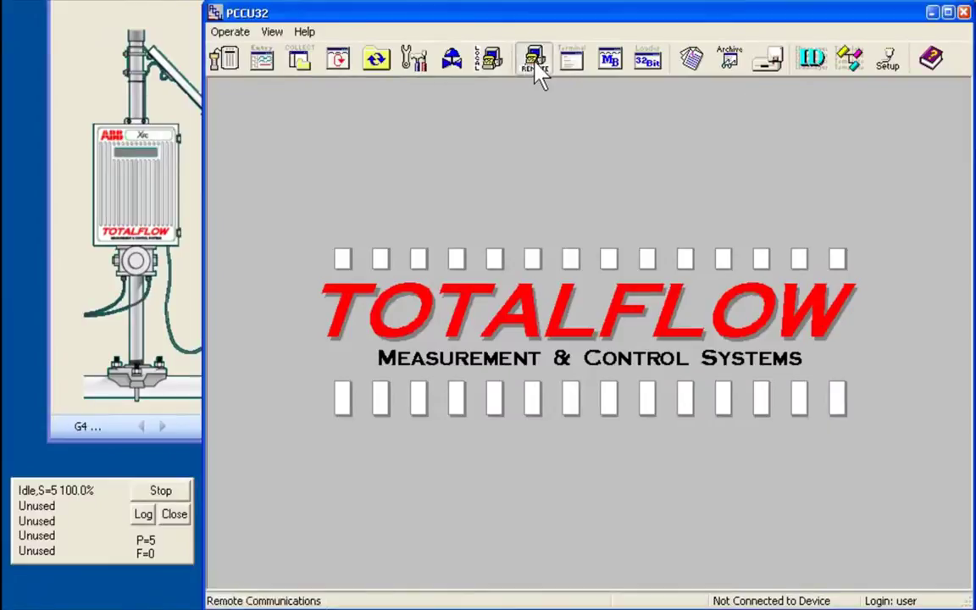
Open Remote Communications and select the XFCG4 device row.
{"action": "left_click", "coordinate": [534, 67]}
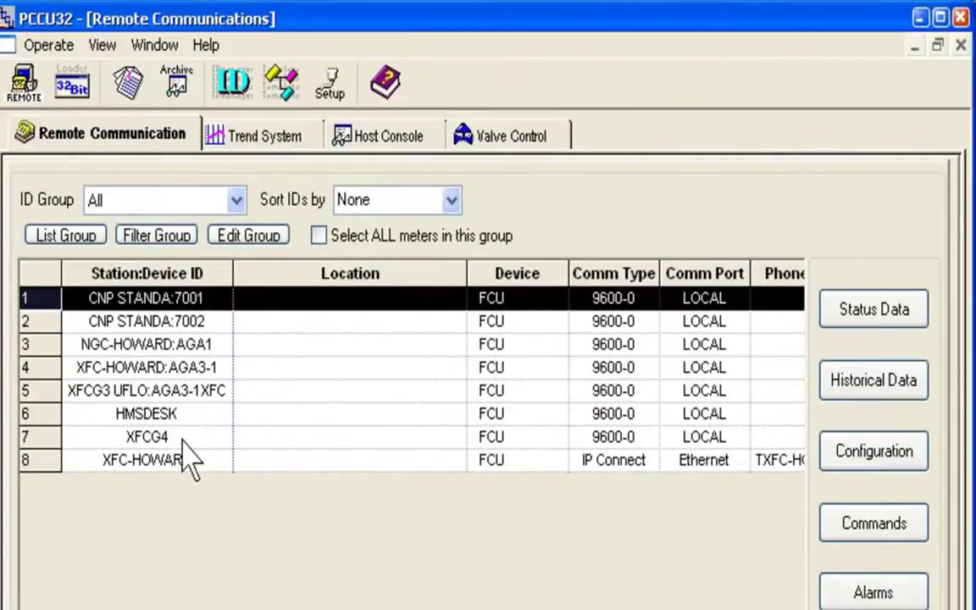
{"action": "left_click", "coordinate": [183, 442]}
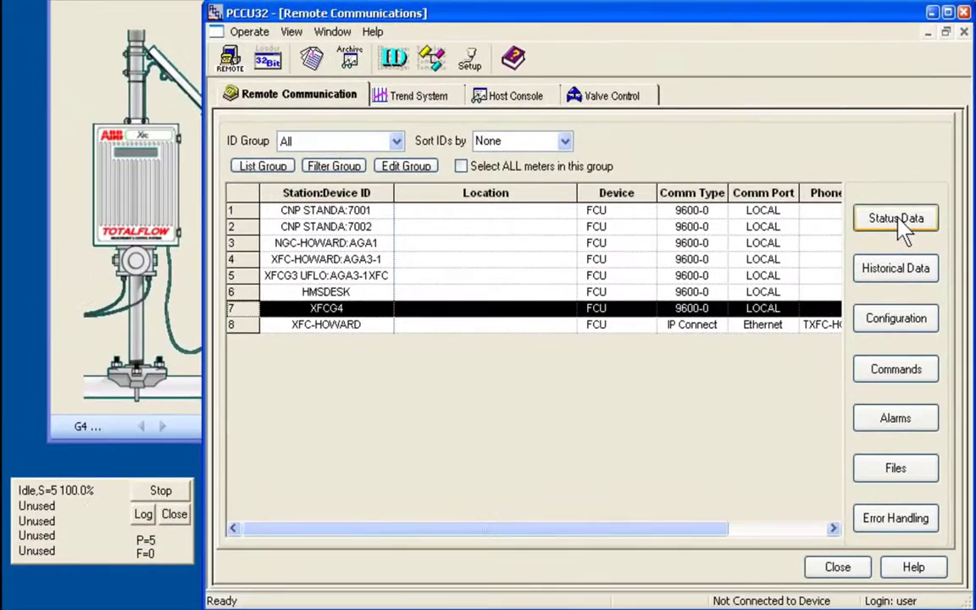
Read XFCG4 status data to the screen, showing 324.861 MCF/Day flow and 13.407 V battery, then close it.
{"action": "left_click", "coordinate": [898, 219]}
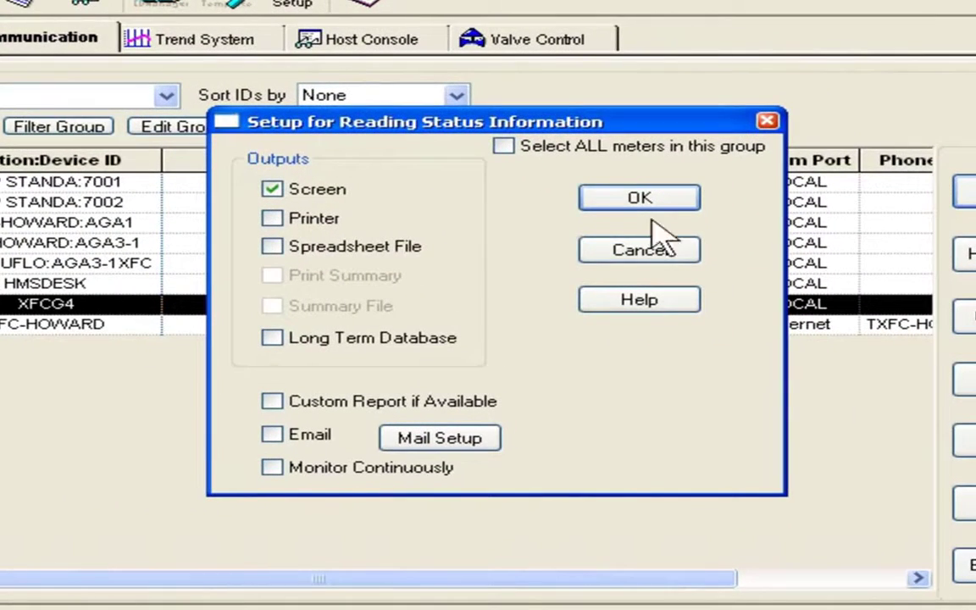
{"action": "left_click", "coordinate": [272, 189]}
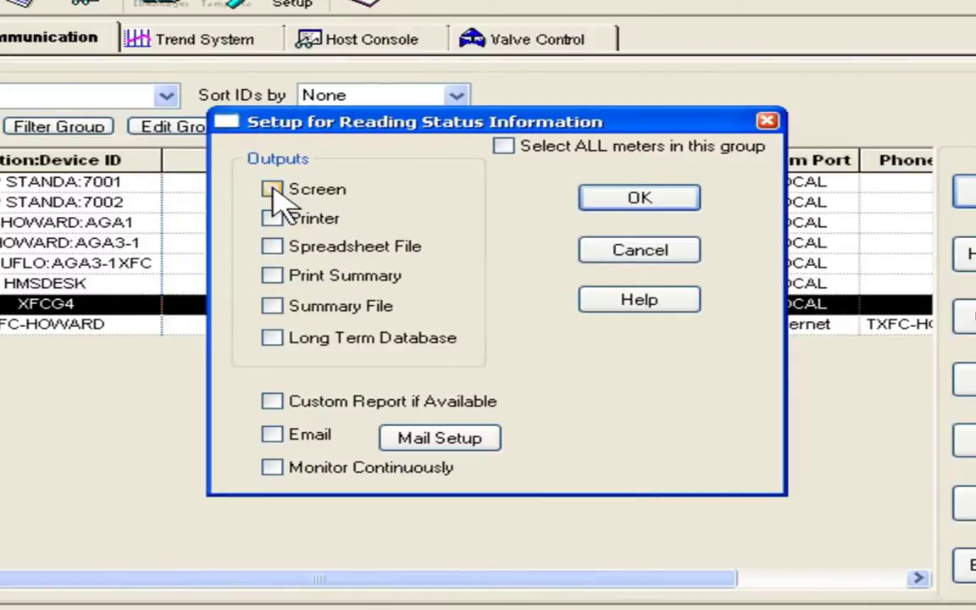
{"action": "left_click", "coordinate": [272, 189]}
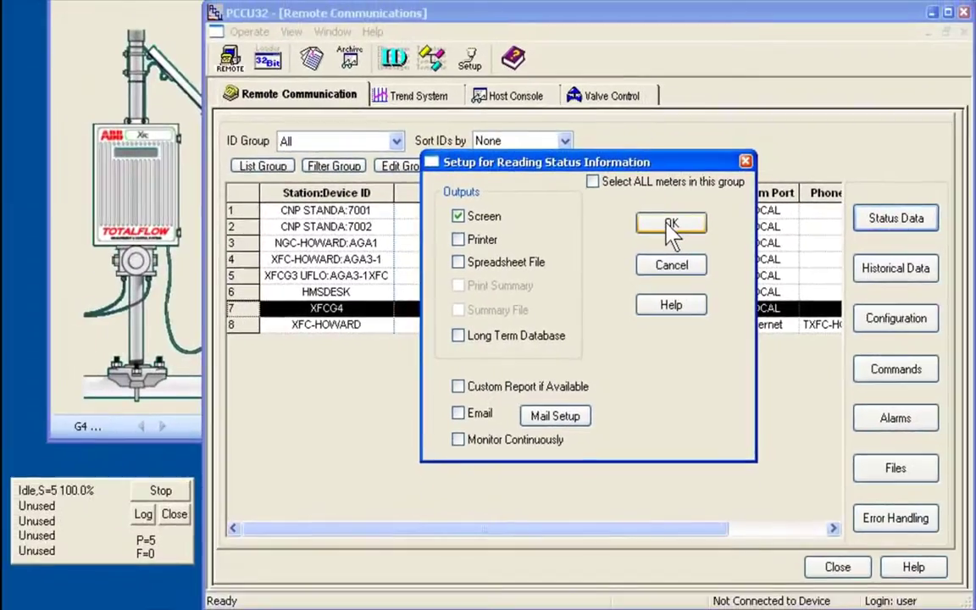
{"action": "left_click", "coordinate": [671, 225]}
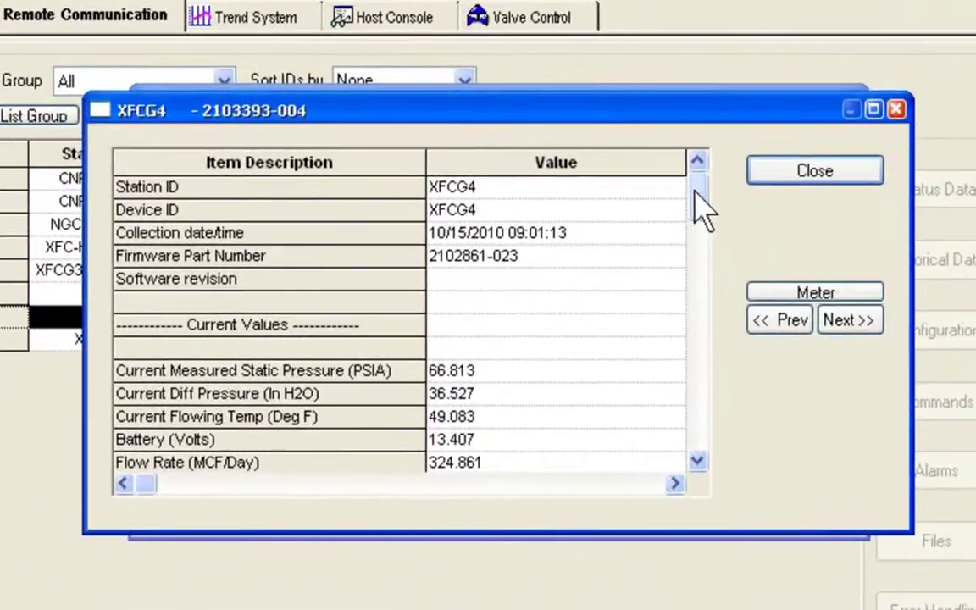
{"action": "mouse_move", "coordinate": [695, 193]}
{"action": "left_mouse_down"}
{"action": "mouse_move", "coordinate": [702, 458]}
{"action": "mouse_move", "coordinate": [702, 178]}
{"action": "left_mouse_up"}
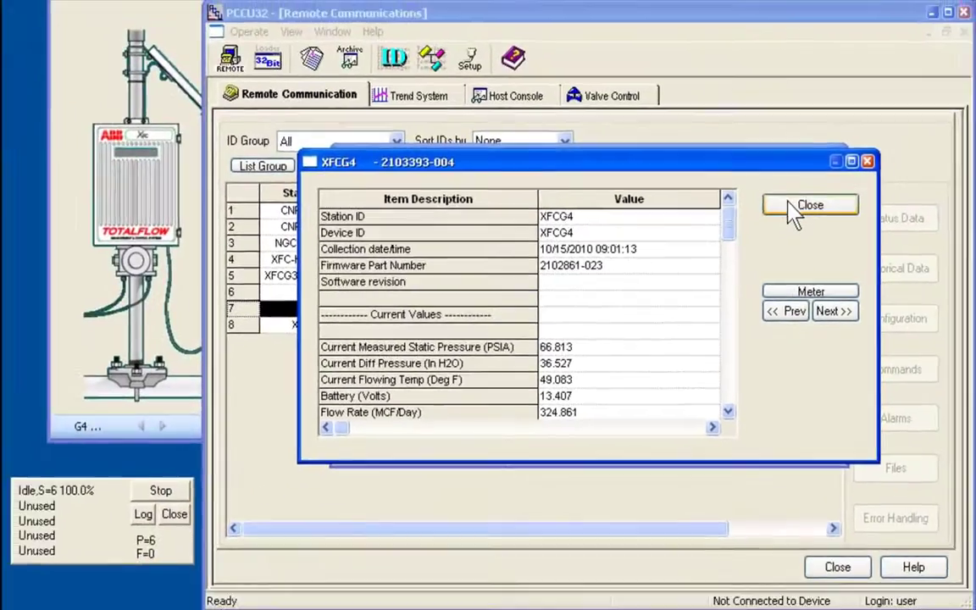
{"action": "left_click", "coordinate": [793, 207]}
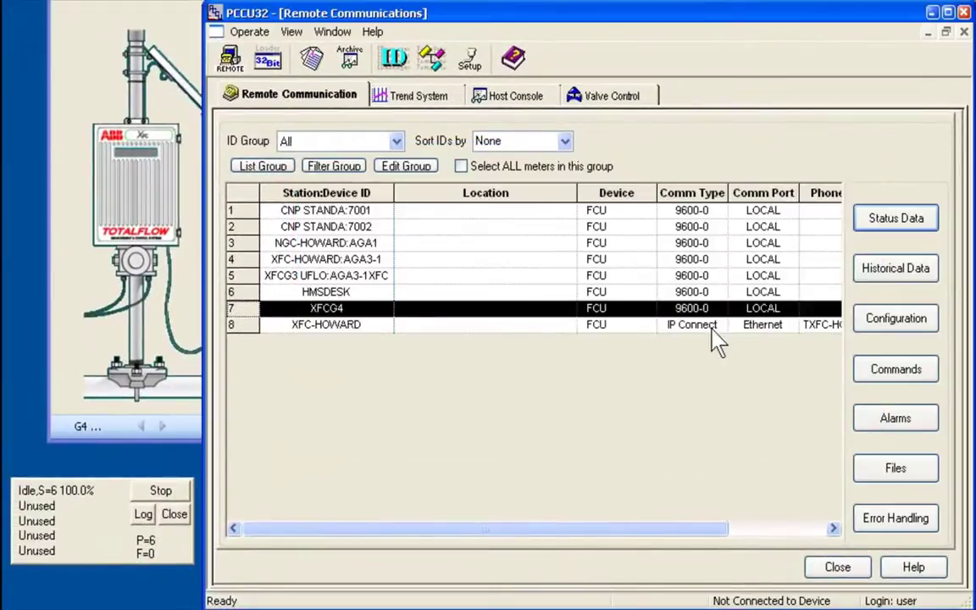
Close Remote Communications, bring up the WinCPC window and stop COM port polling.
{"action": "left_click", "coordinate": [838, 567]}
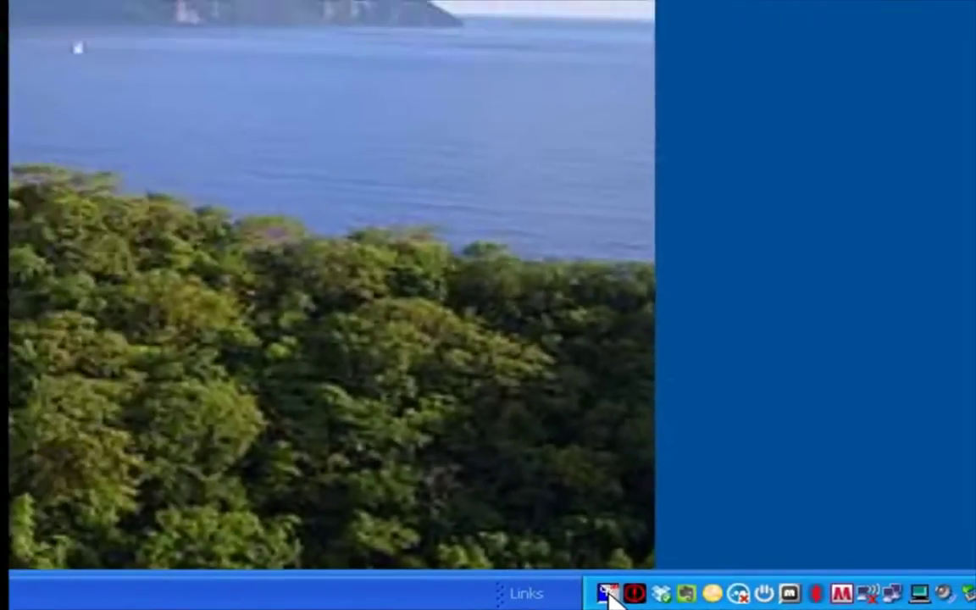
{"action": "double_click", "coordinate": [407, 572]}
{"action": "left_click_drag", "start_coordinate": [556, 28], "coordinate": [628, 67]}
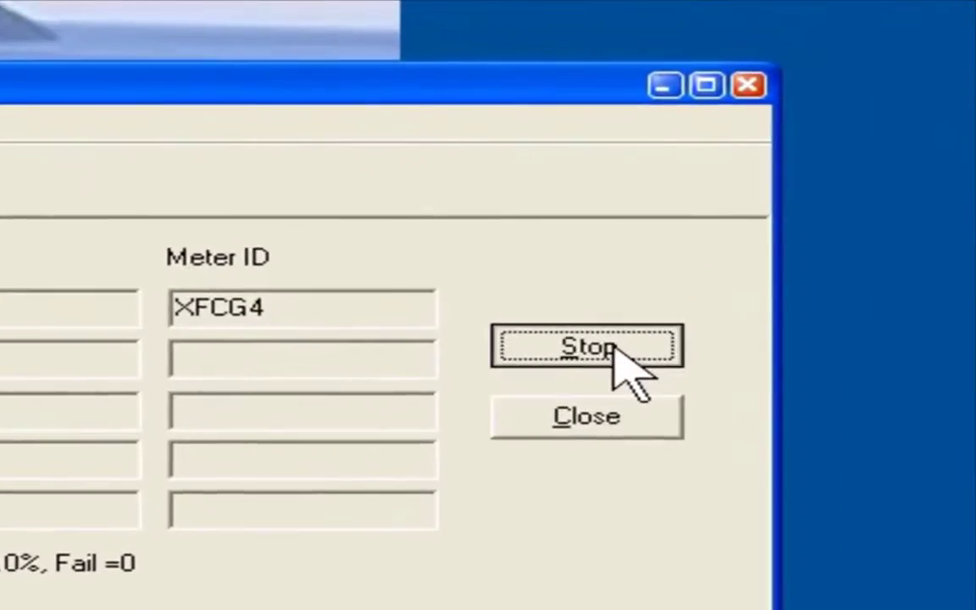
{"action": "left_click", "coordinate": [746, 251]}
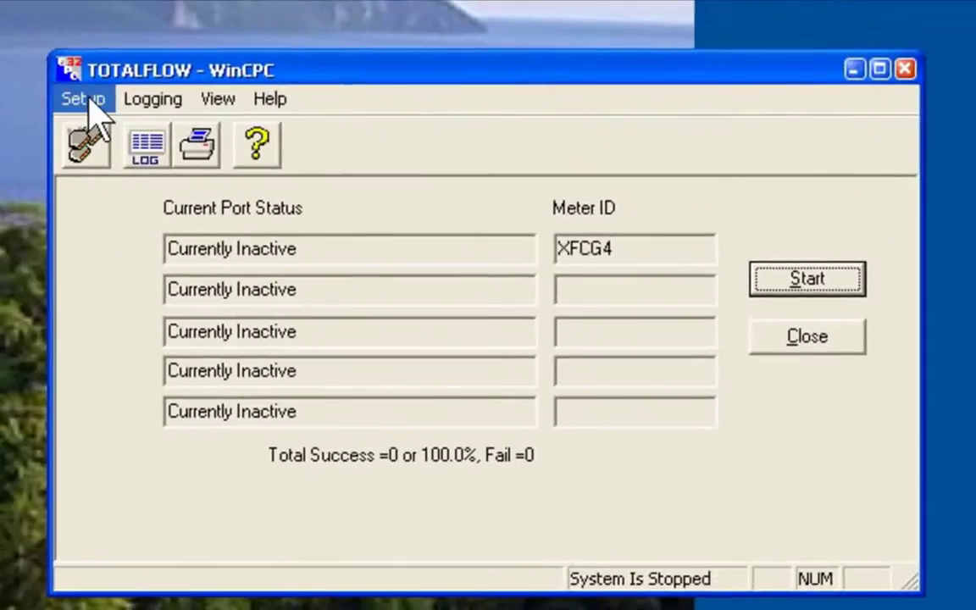
Keep COM1's Comm Type as RS232 in the CPC setup and restart polling.
{"action": "left_click", "coordinate": [82, 99]}
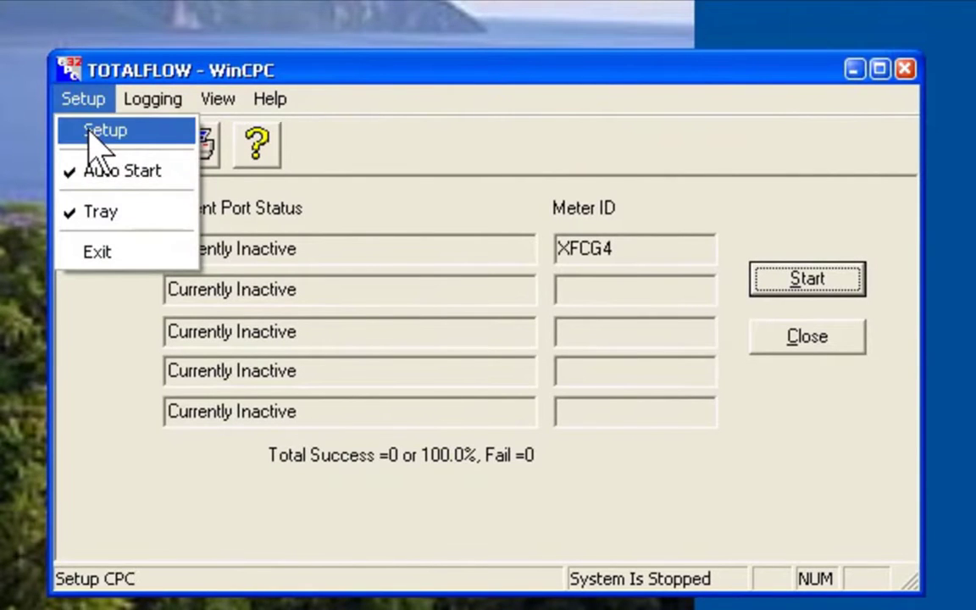
{"action": "left_click", "coordinate": [95, 133]}
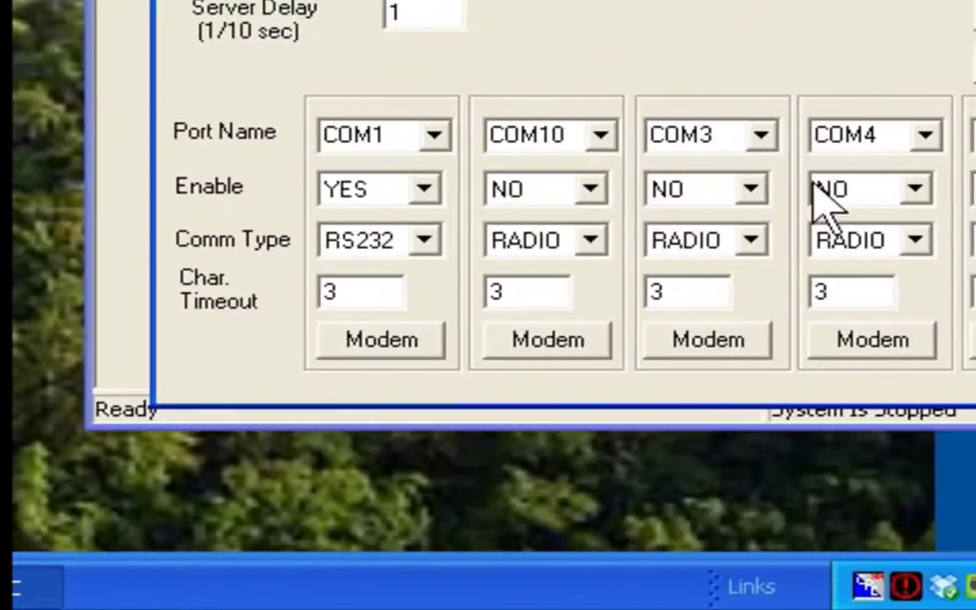
{"action": "left_click", "coordinate": [426, 241]}
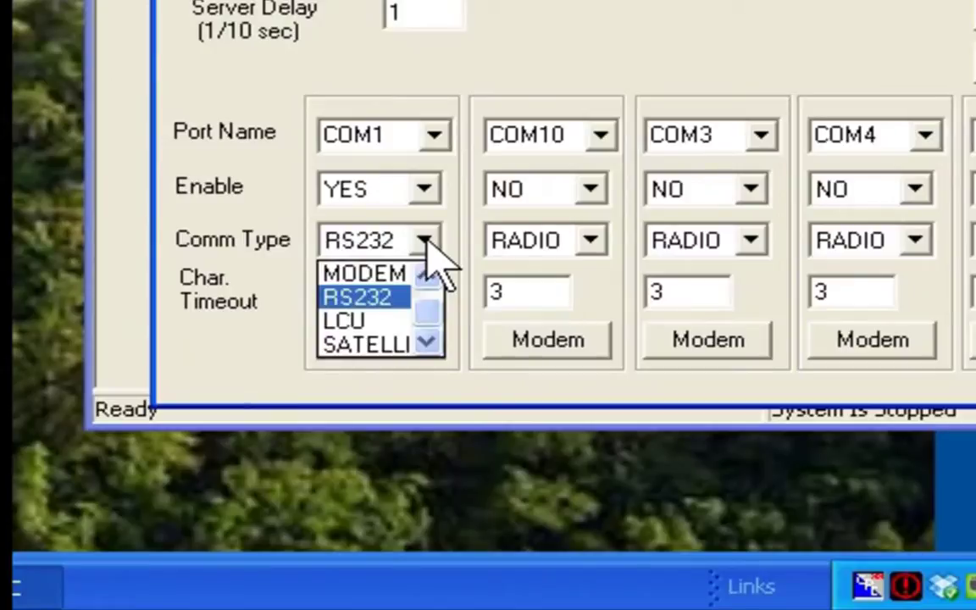
{"action": "left_click", "coordinate": [427, 241]}
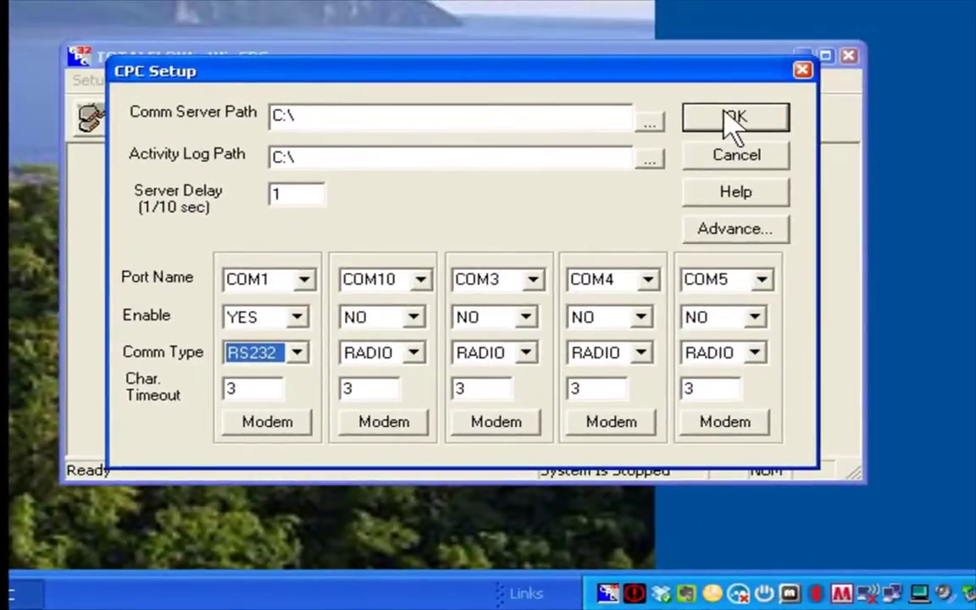
{"action": "left_click", "coordinate": [731, 123]}
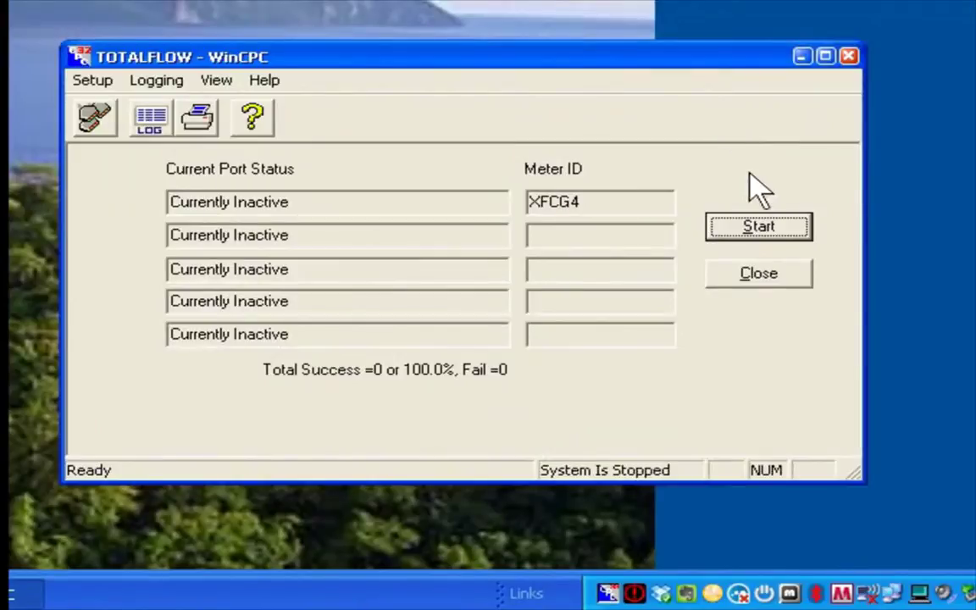
{"action": "left_click", "coordinate": [758, 227]}
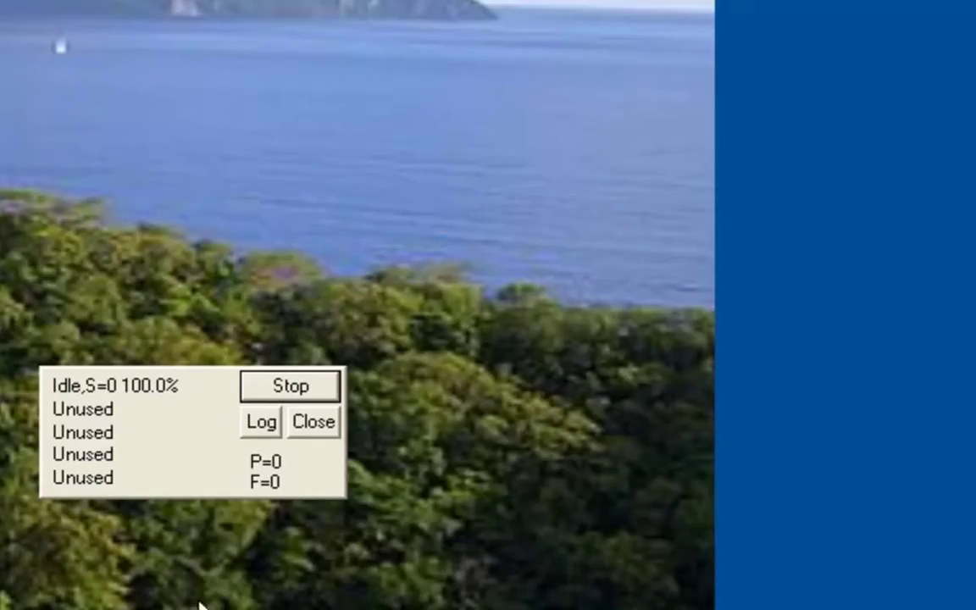
Move the polling status window aside, open Remote Communications and select row 7, XFCG4.
{"action": "left_click_drag", "start_coordinate": [166, 451], "coordinate": [453, 386]}
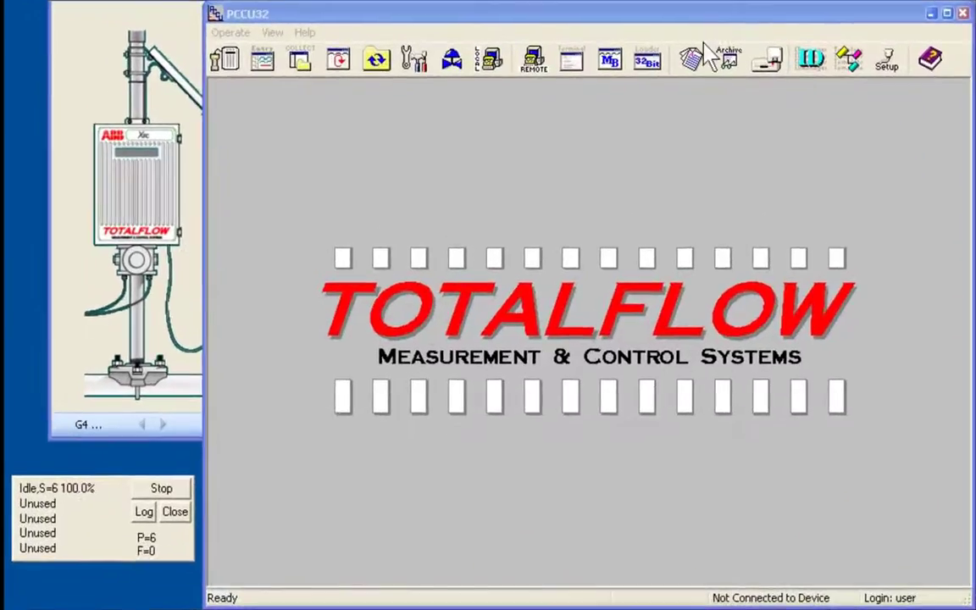
{"action": "left_click", "coordinate": [534, 65]}
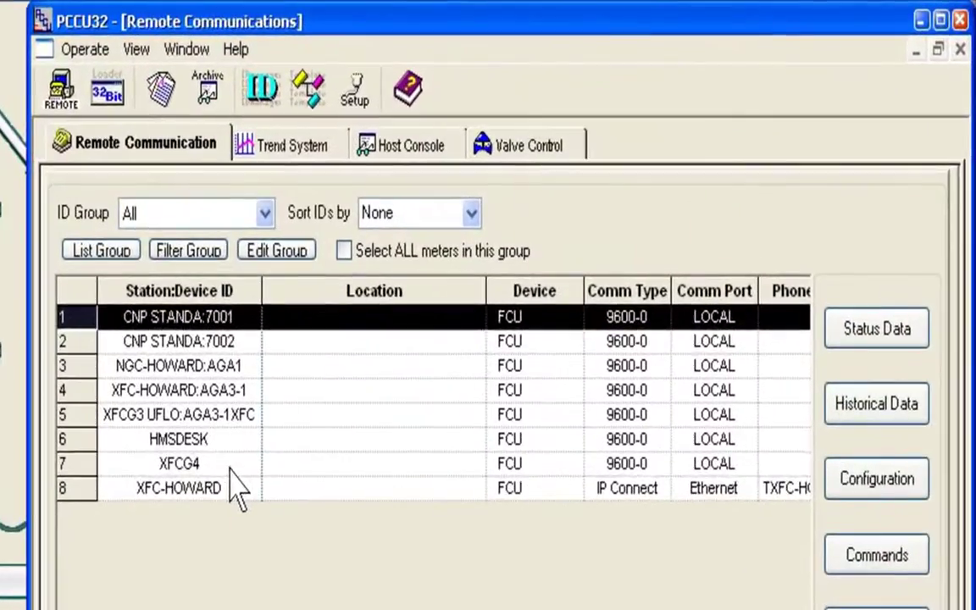
{"action": "left_click", "coordinate": [367, 309]}
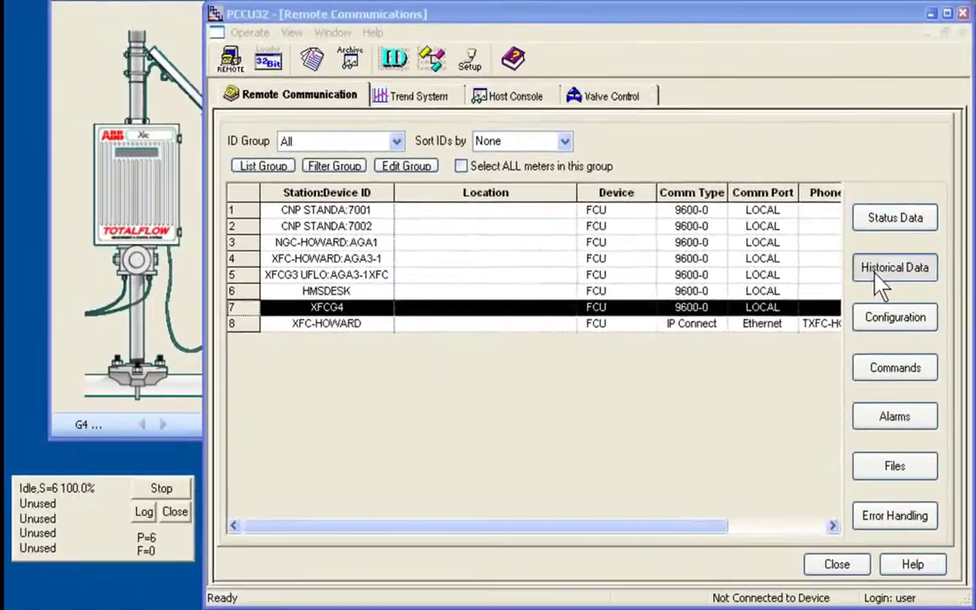
Collect 7 days of XFCG4 flow history to the screen, showing daily records from 10/12 to 10/15/2010.
{"action": "left_click", "coordinate": [856, 417]}
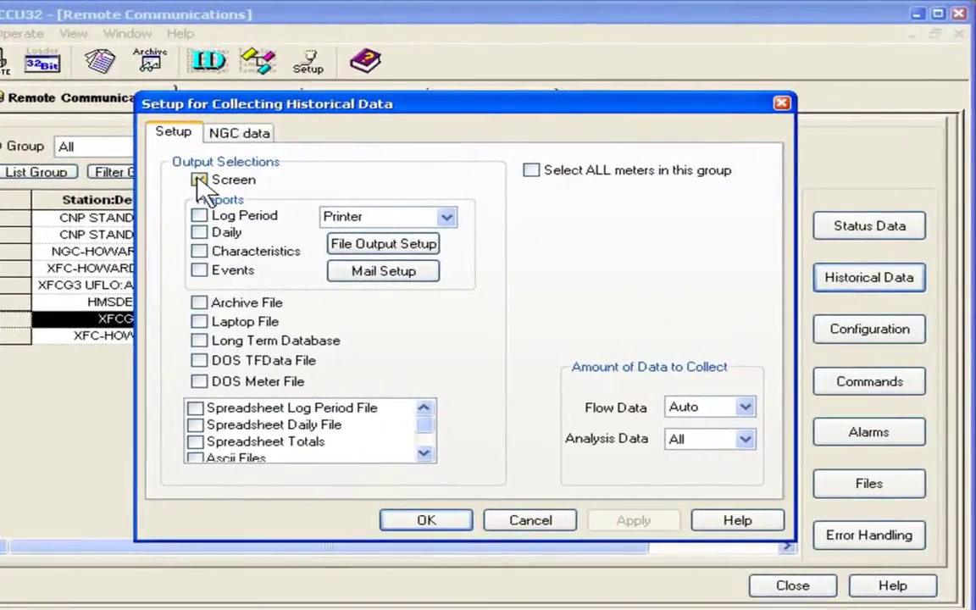
{"action": "left_click", "coordinate": [199, 181]}
{"action": "left_click", "coordinate": [747, 407]}
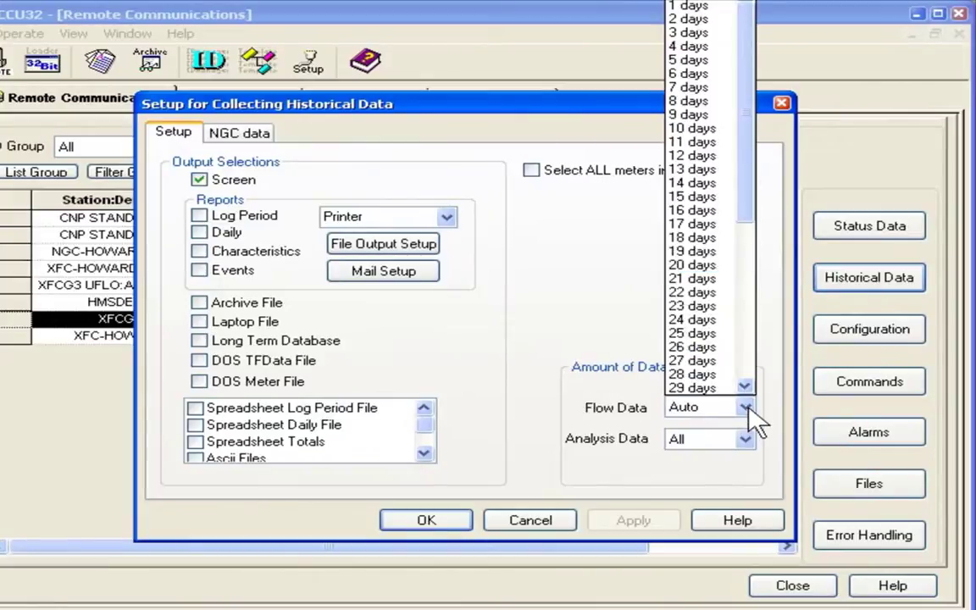
{"action": "left_click", "coordinate": [714, 93]}
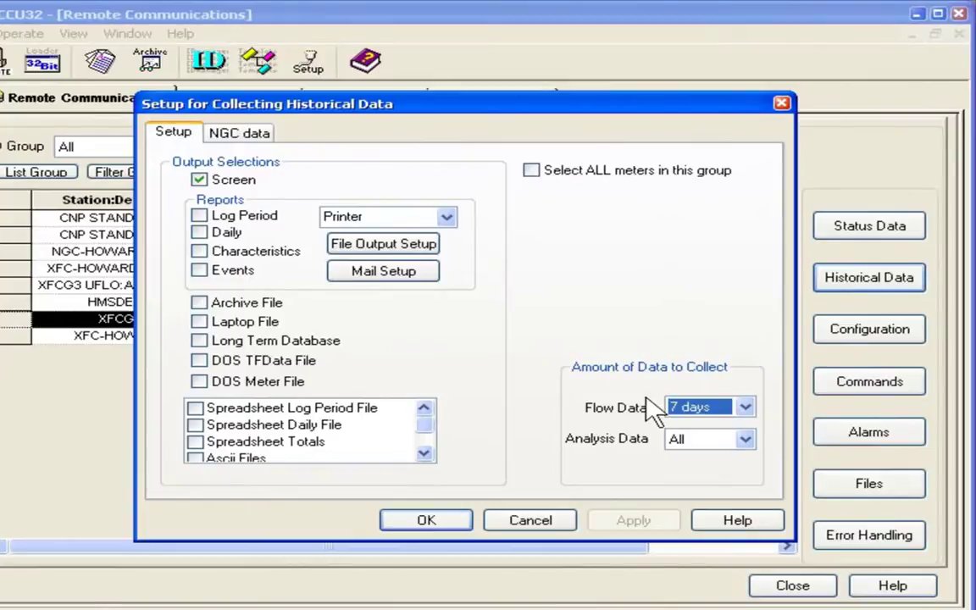
{"action": "left_click", "coordinate": [457, 515]}
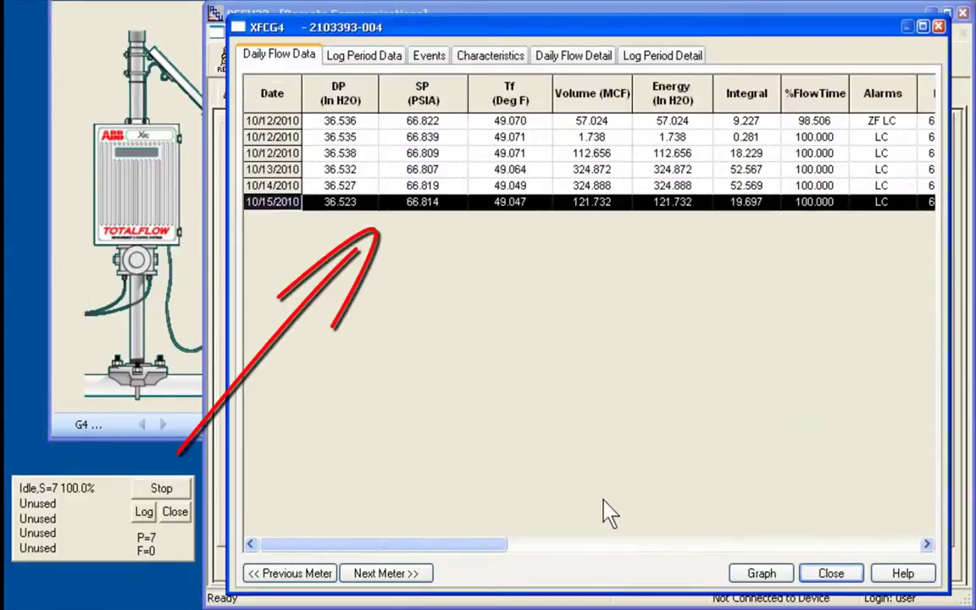
Close the XFCG4 Daily Flow Data window and the Remote Communications view.
{"action": "left_click", "coordinate": [832, 575]}
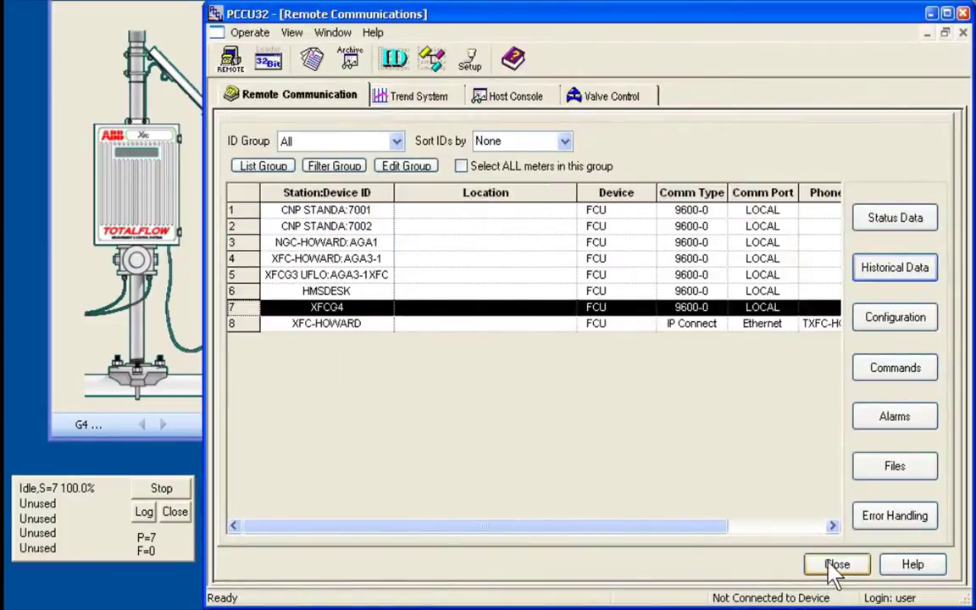
{"action": "left_click", "coordinate": [836, 565]}
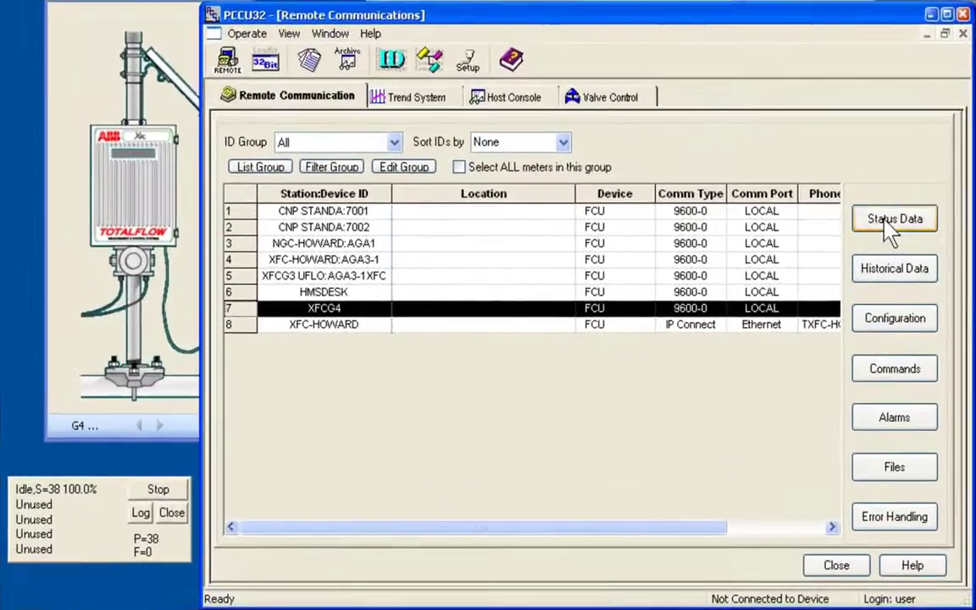
Read XFCG4's status to the screen, showing about 533.868 MCF/Day flow and 13.400 V battery.
{"action": "left_click", "coordinate": [801, 241]}
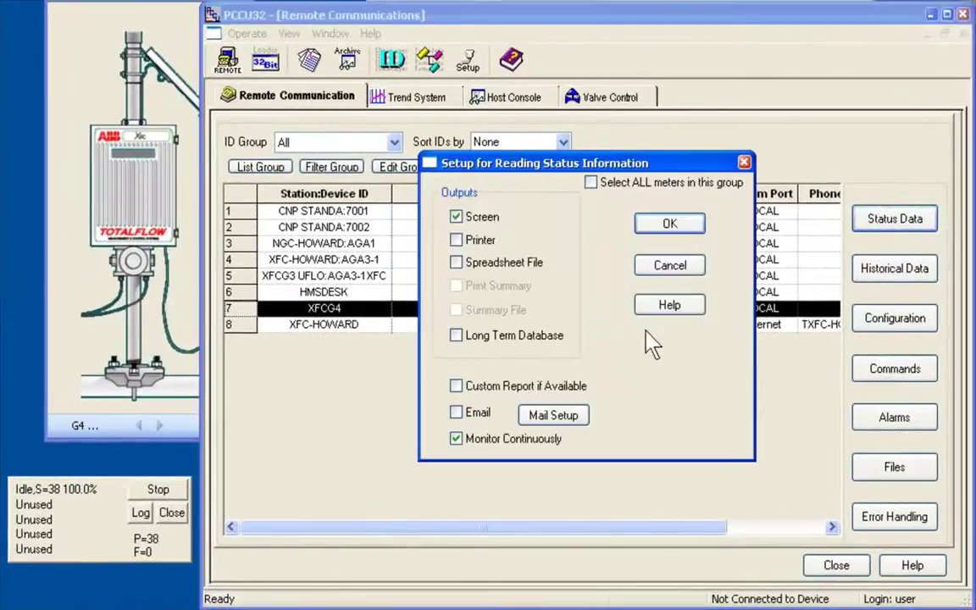
{"action": "left_click", "coordinate": [462, 219]}
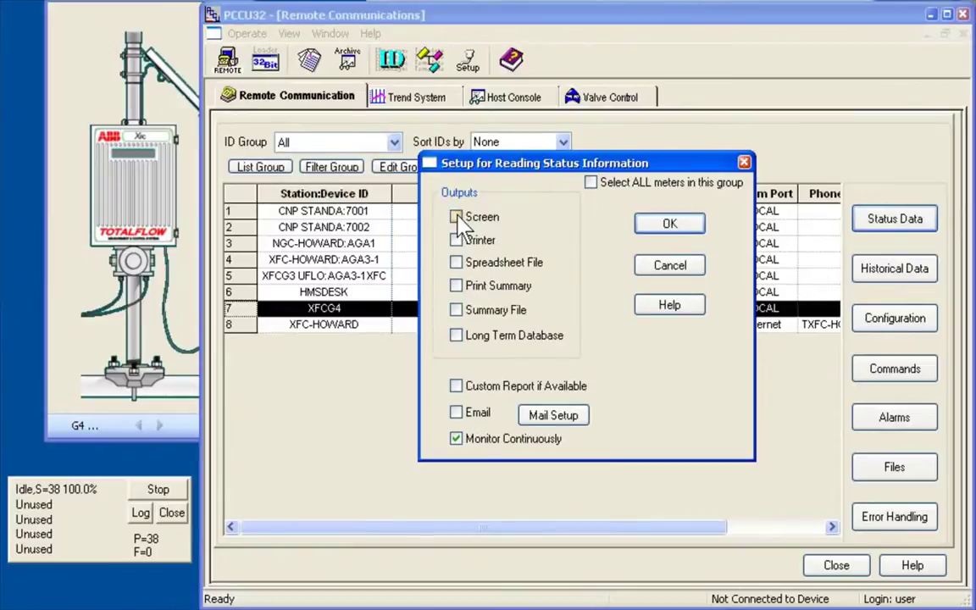
{"action": "left_click", "coordinate": [456, 218]}
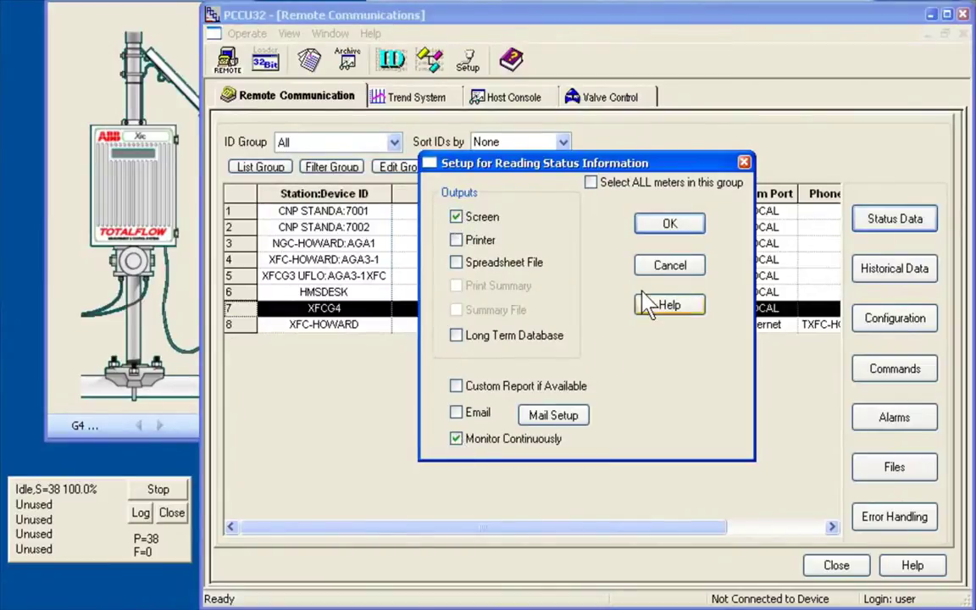
{"action": "left_click", "coordinate": [669, 224]}
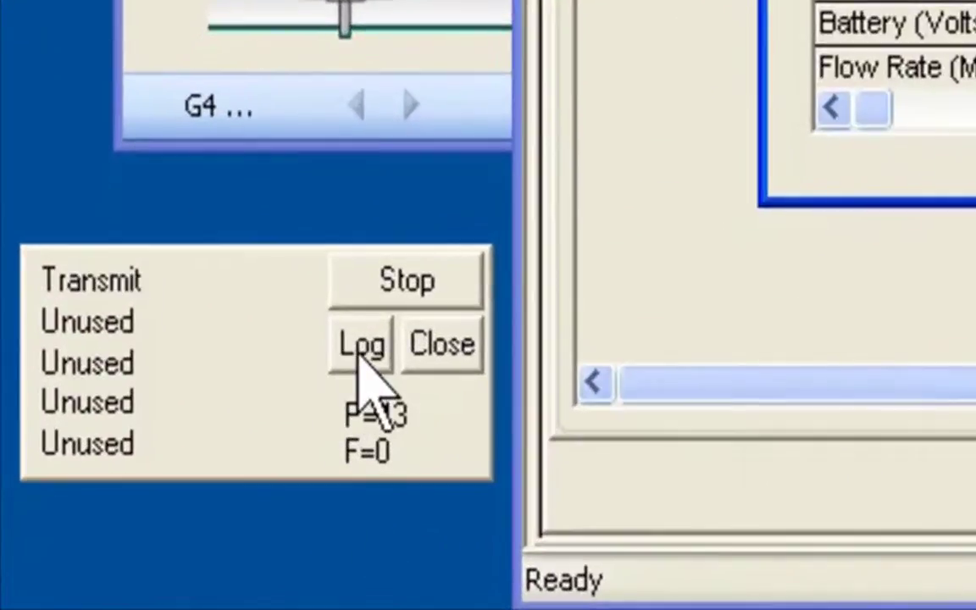
Widen the CPC log, include transmitted/received data in it, and stop logging on all ports.
{"action": "left_click", "coordinate": [370, 360]}
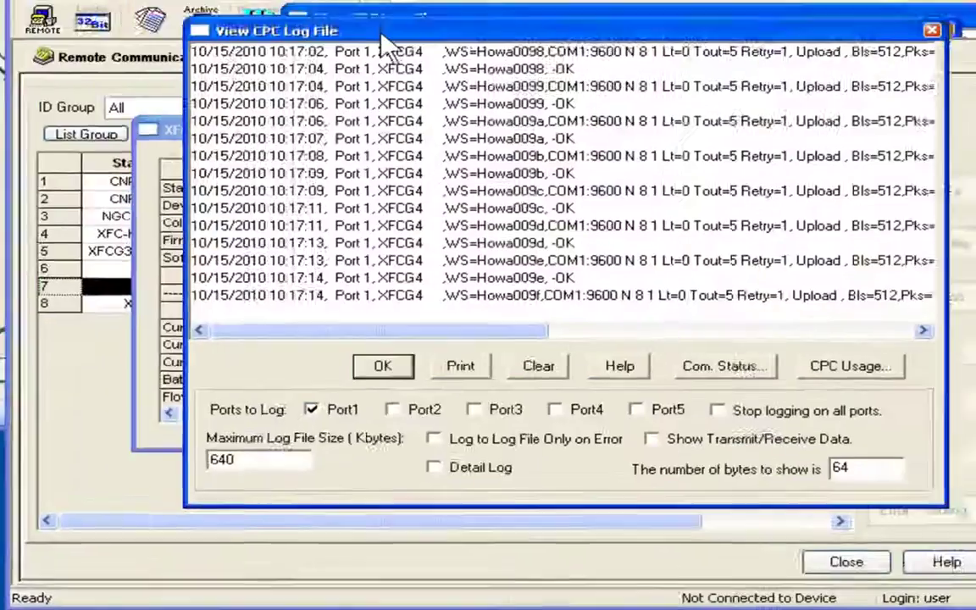
{"action": "left_click_drag", "start_coordinate": [342, 27], "coordinate": [201, 38]}
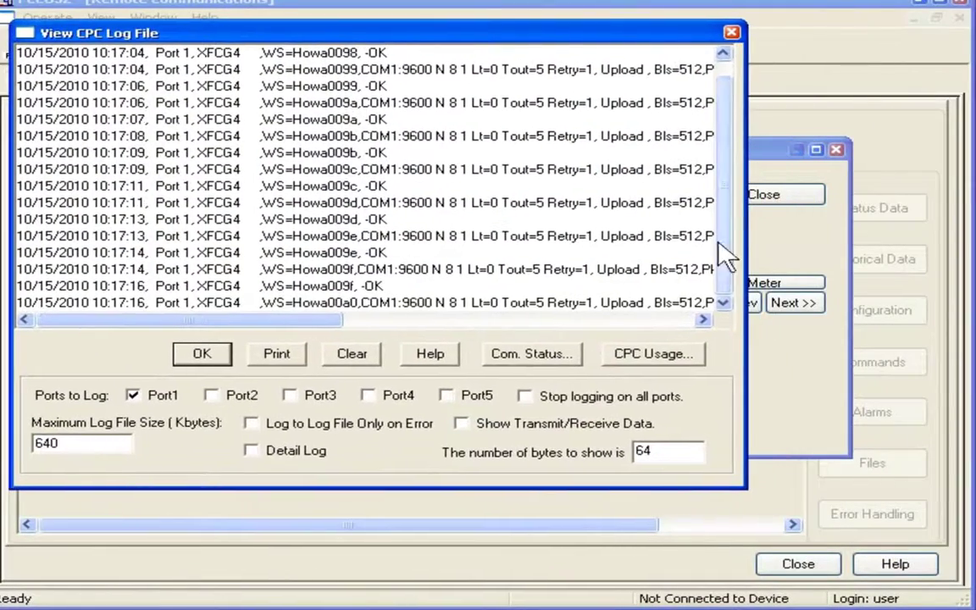
{"action": "left_click_drag", "start_coordinate": [746, 242], "coordinate": [959, 242]}
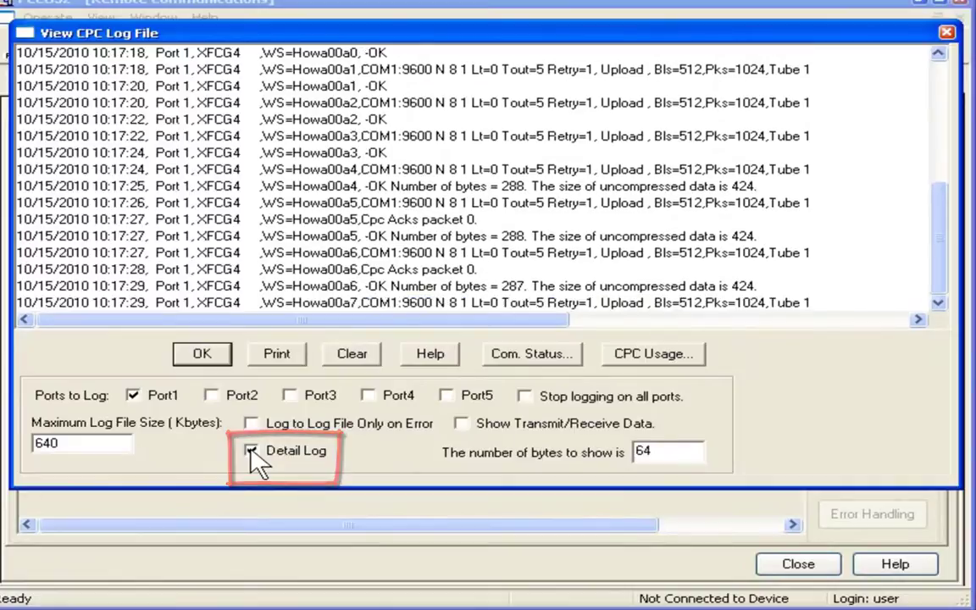
{"action": "left_click", "coordinate": [461, 423]}
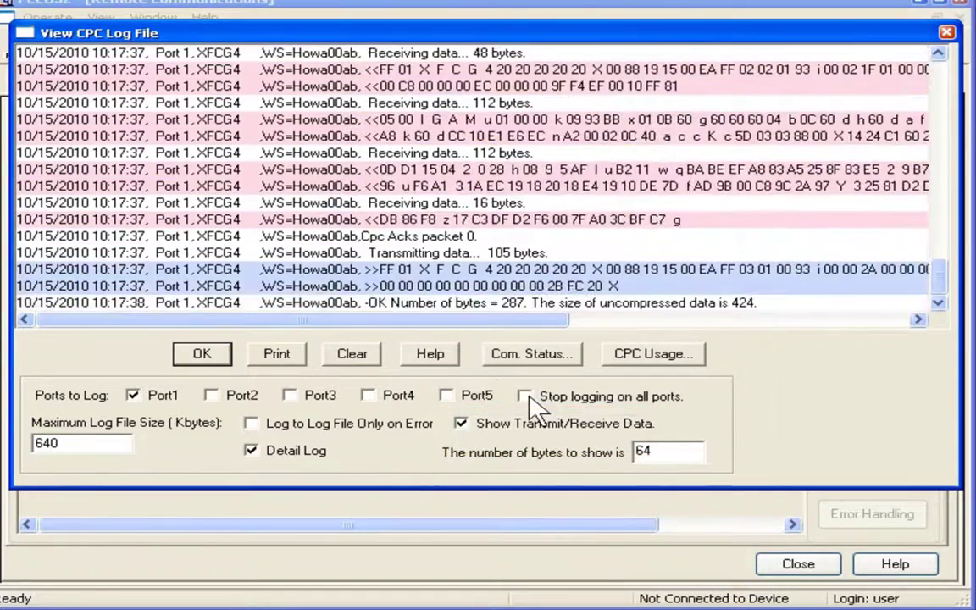
{"action": "left_click", "coordinate": [531, 406]}
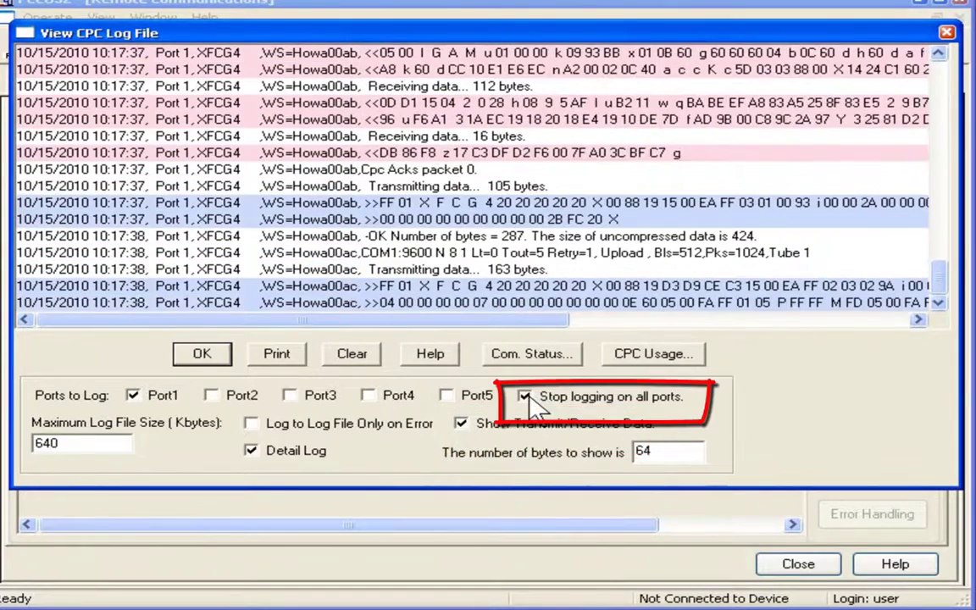
Check Com. Status, review the COM1 CPC usage report (66 requests, 100% success), then clear the log.
{"action": "left_click", "coordinate": [531, 355]}
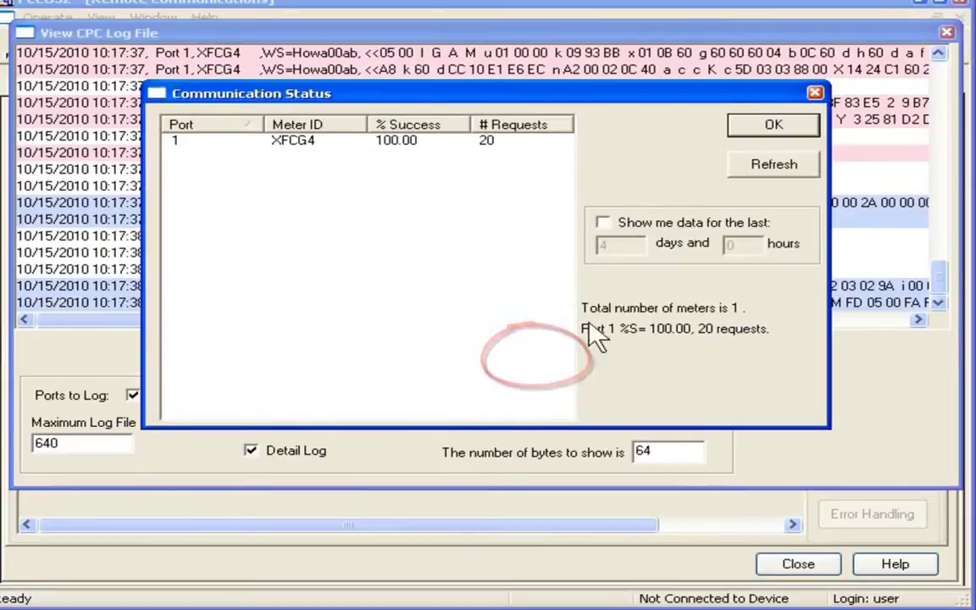
{"action": "left_click", "coordinate": [773, 125]}
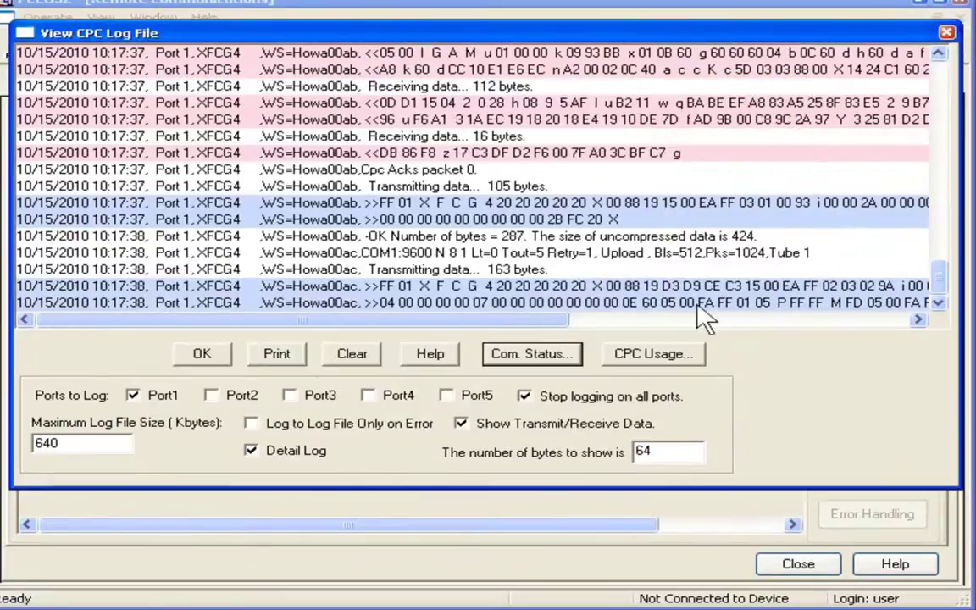
{"action": "left_click", "coordinate": [659, 354]}
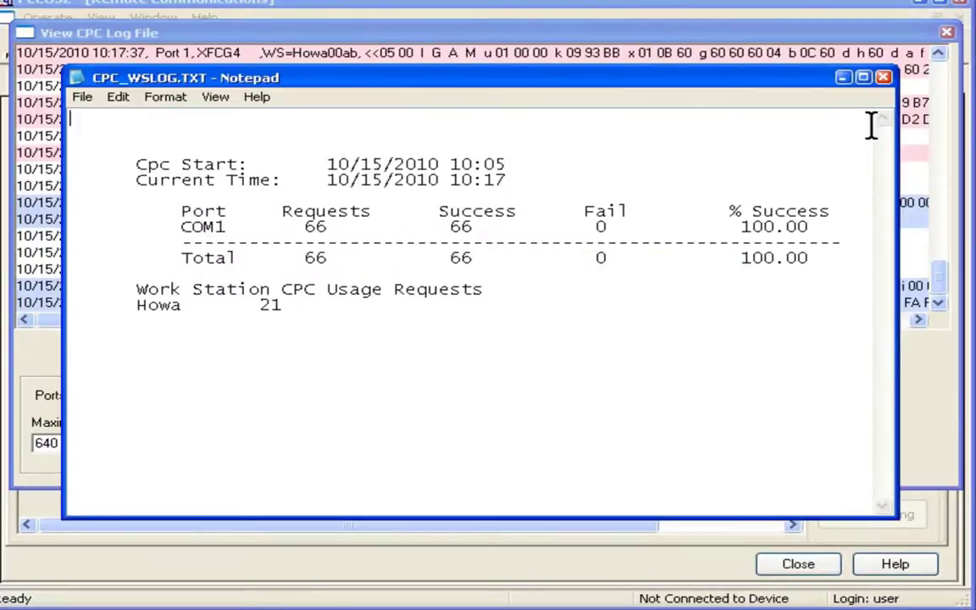
{"action": "left_click", "coordinate": [884, 78]}
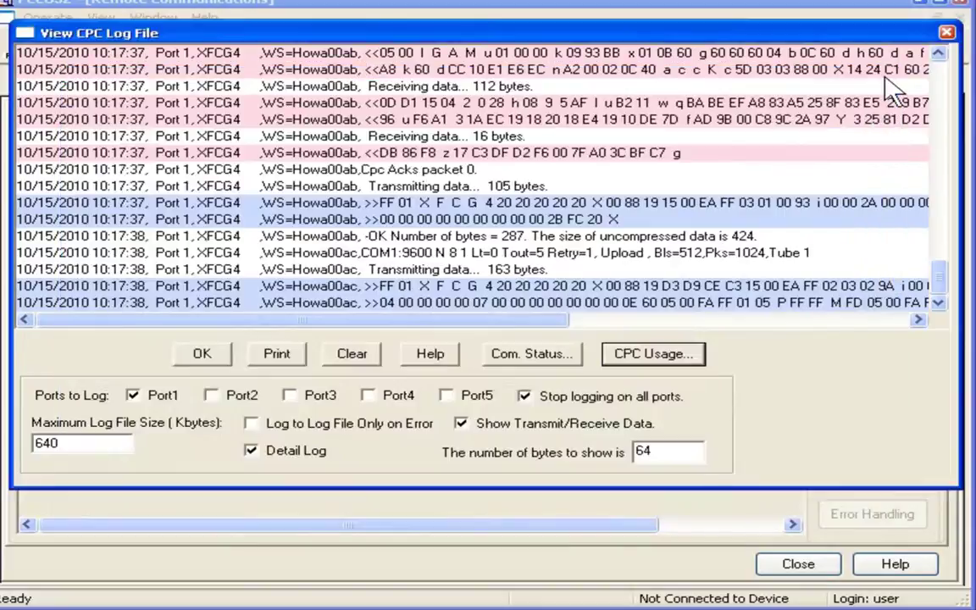
{"action": "left_click", "coordinate": [352, 354]}
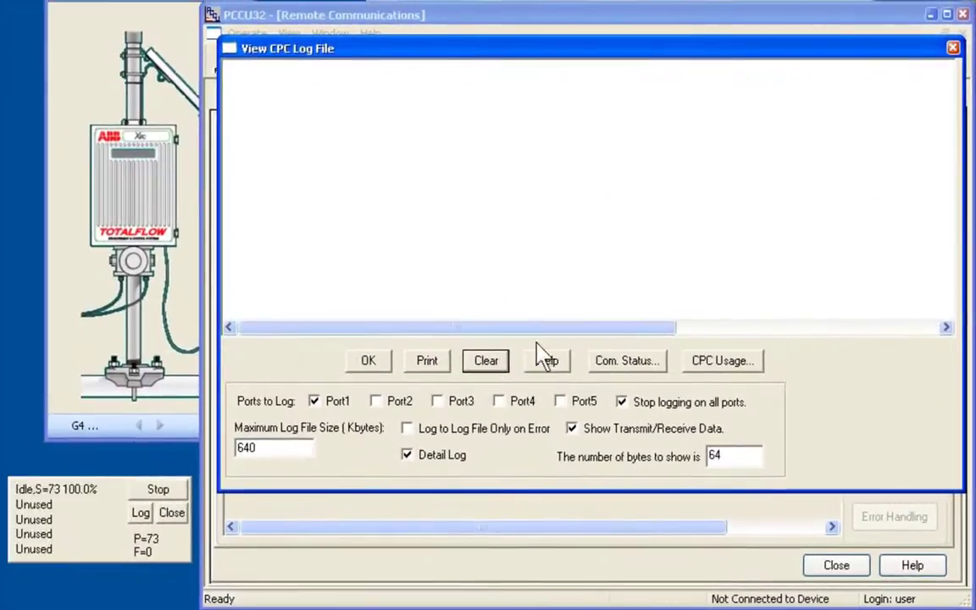
Close the View CPC Log File window and the XFCG4 station data dialog.
{"action": "left_click", "coordinate": [952, 49]}
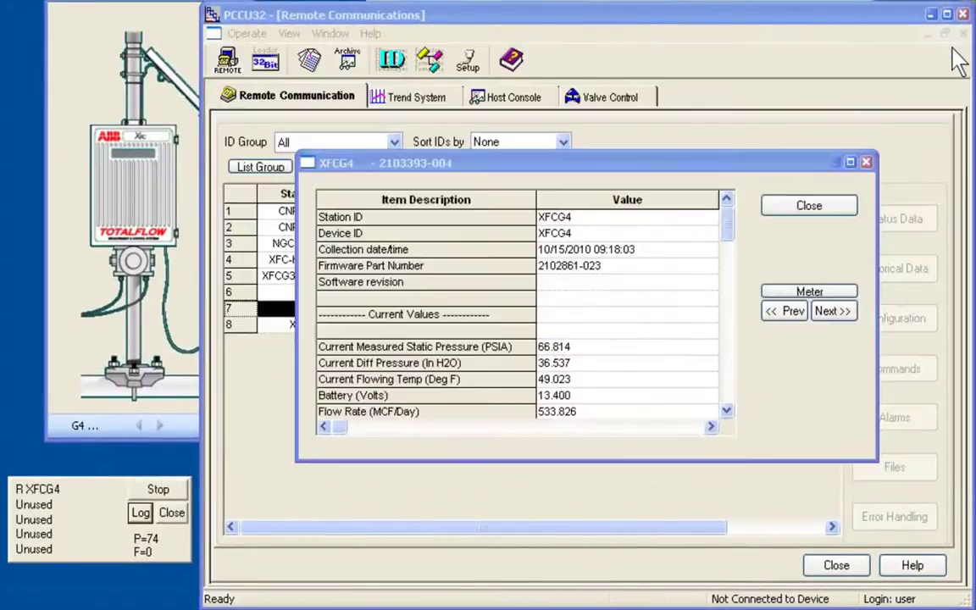
{"action": "left_click", "coordinate": [812, 210]}
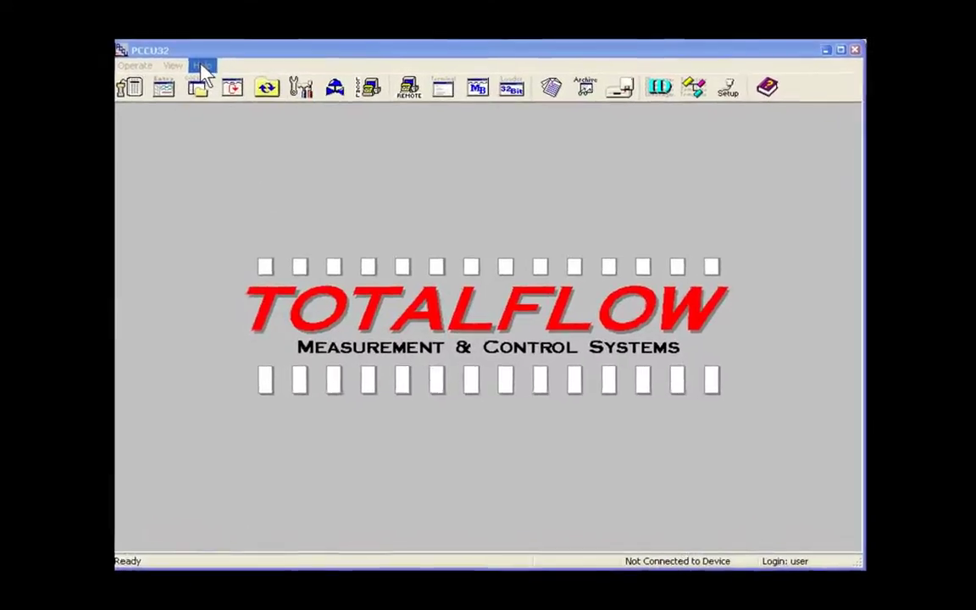
Search PCCU32 Help for 'Xseries' and open the XSeries Default Communications Parameters topic.
{"action": "left_click", "coordinate": [201, 66]}
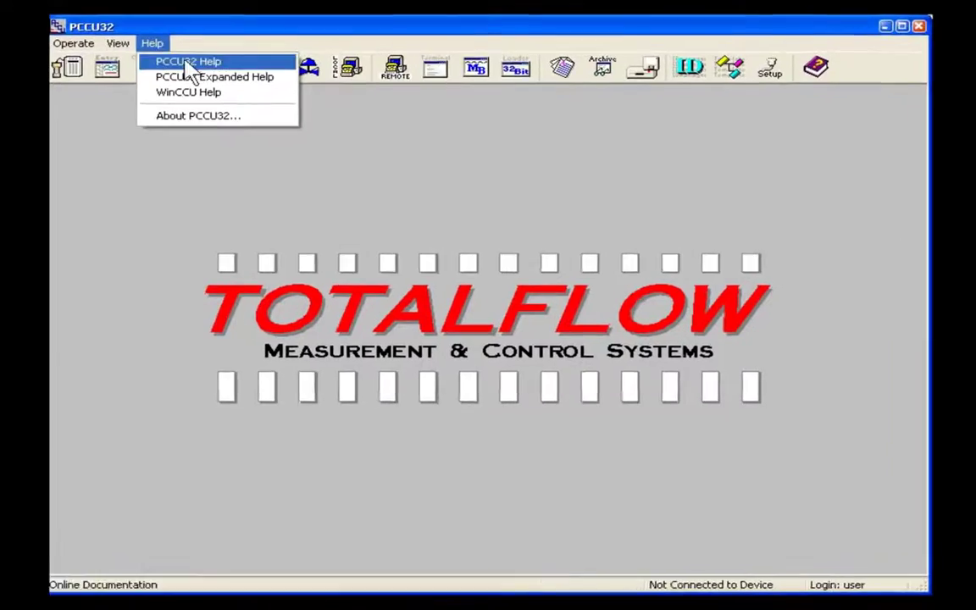
{"action": "left_click", "coordinate": [172, 52]}
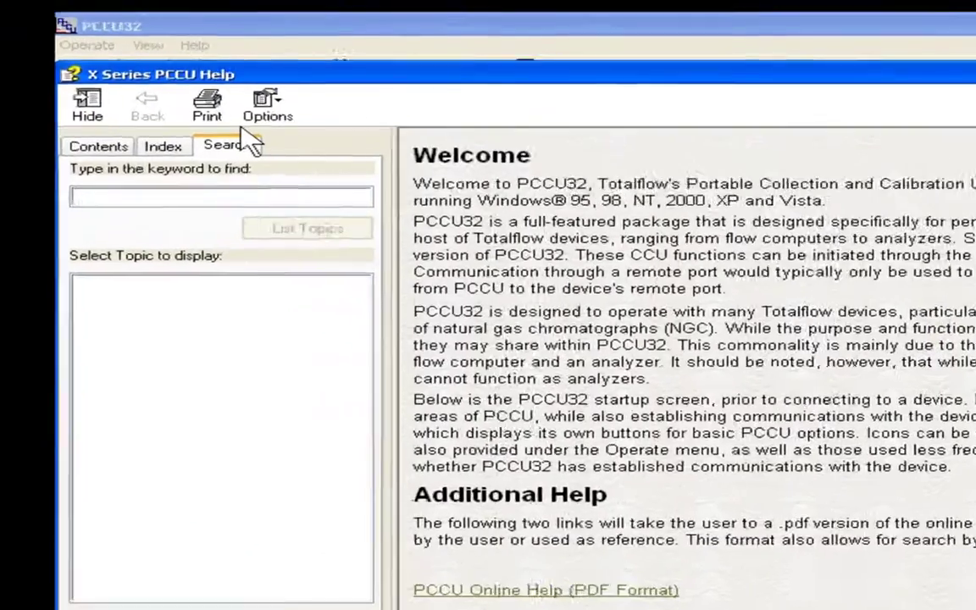
{"action": "type", "text": "Xseries"}
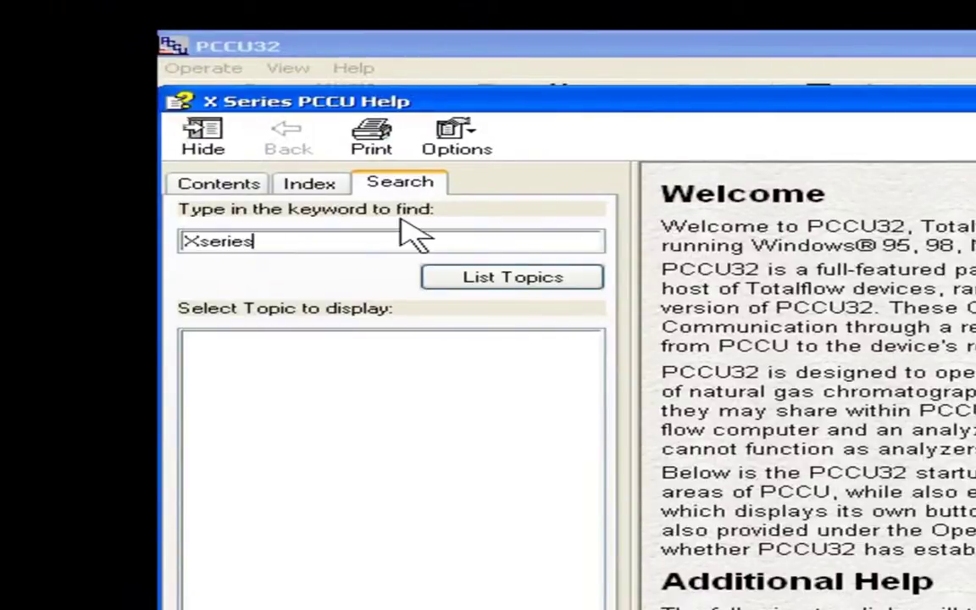
{"action": "left_click", "coordinate": [506, 280]}
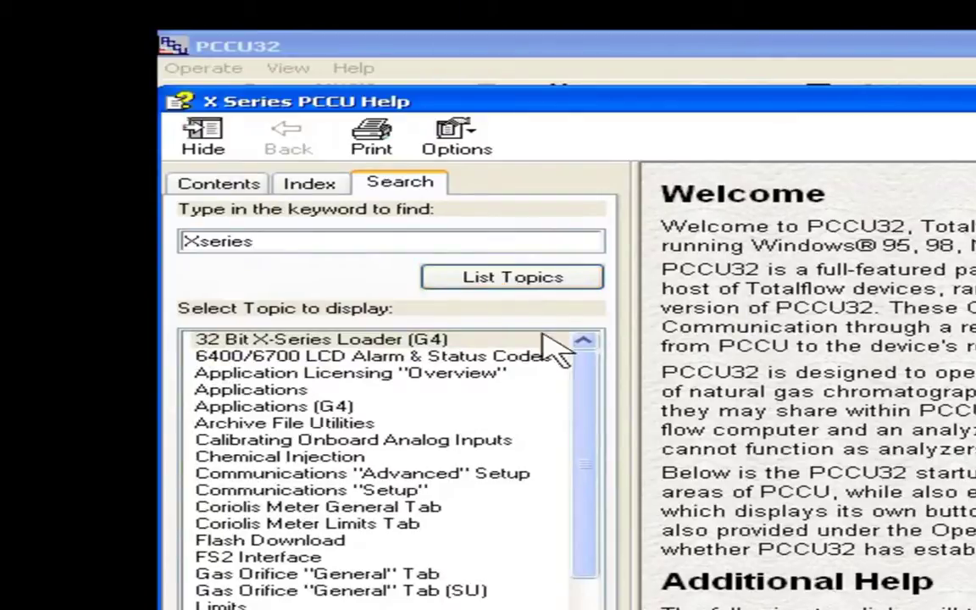
{"action": "left_click_drag", "start_coordinate": [588, 446], "coordinate": [589, 593]}
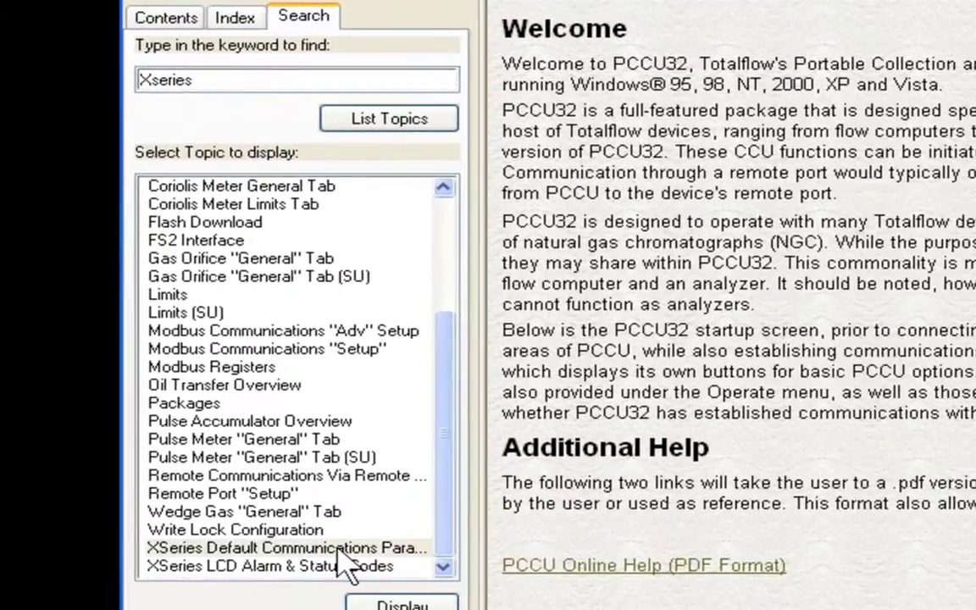
{"action": "double_click", "coordinate": [340, 548]}
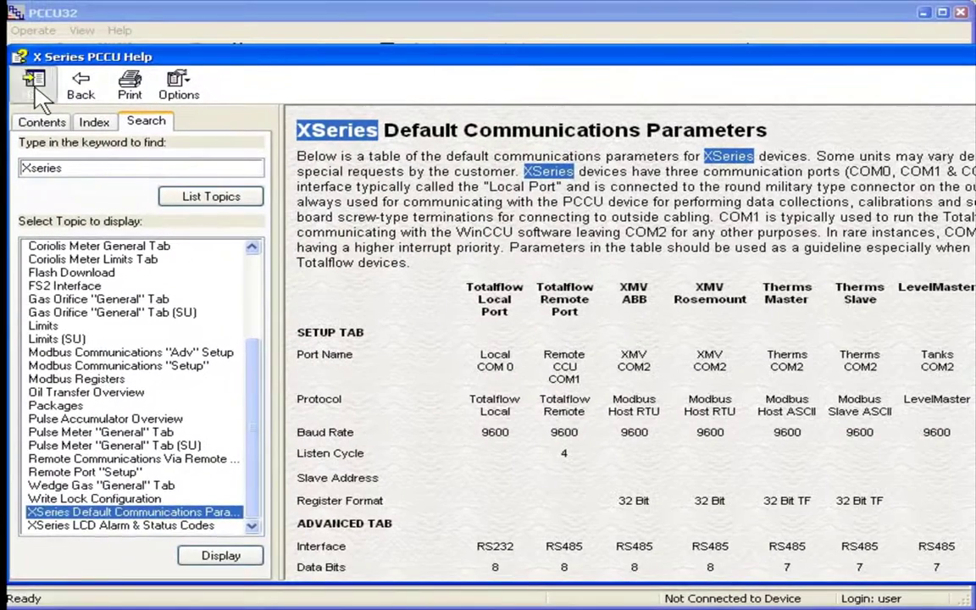
Hide the topic pane and enlarge the help window to show the full Remote Port defaults table.
{"action": "left_click", "coordinate": [34, 84]}
{"action": "left_click_drag", "start_coordinate": [534, 64], "coordinate": [290, 61]}
{"action": "left_click_drag", "start_coordinate": [267, 57], "coordinate": [269, 39]}
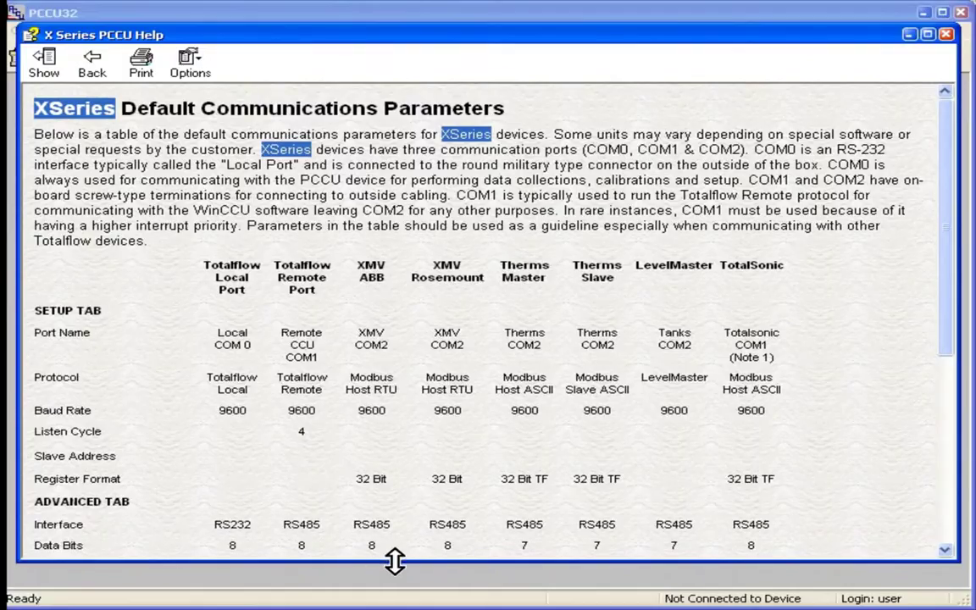
{"action": "left_click_drag", "start_coordinate": [392, 560], "coordinate": [394, 579]}
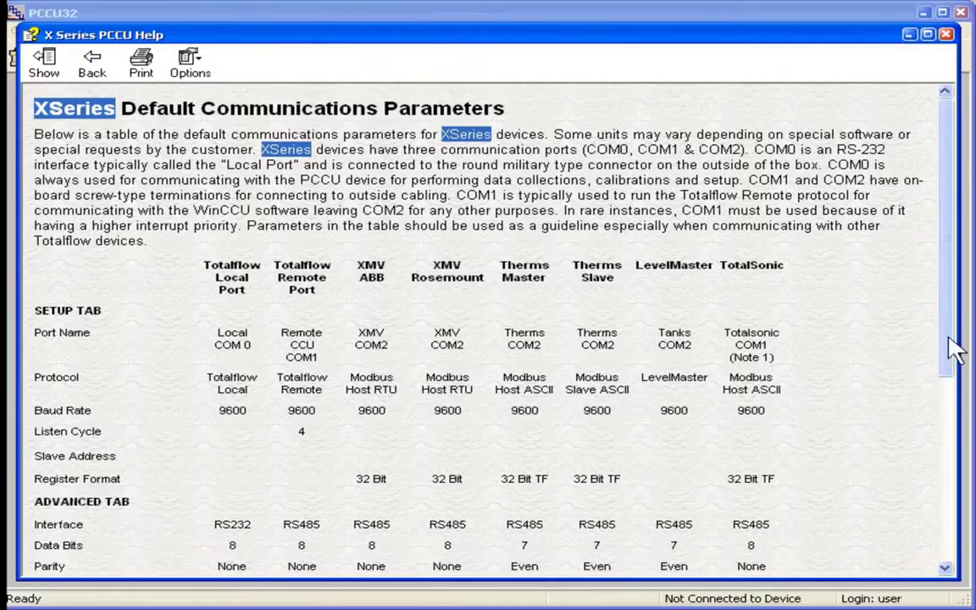
{"action": "left_click_drag", "start_coordinate": [945, 333], "coordinate": [941, 431]}
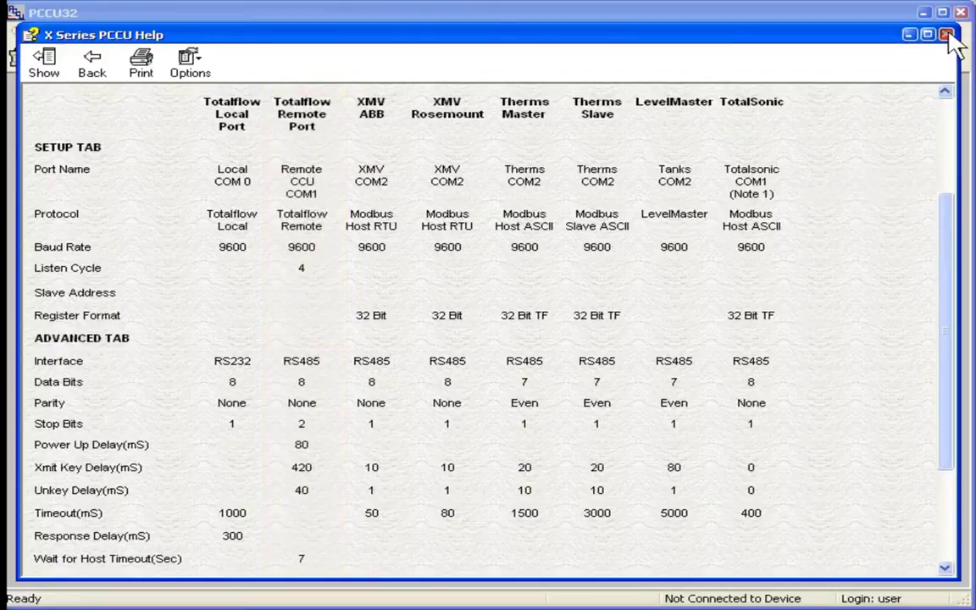
Close the X Series PCCU Help window.
{"action": "left_click", "coordinate": [947, 36]}
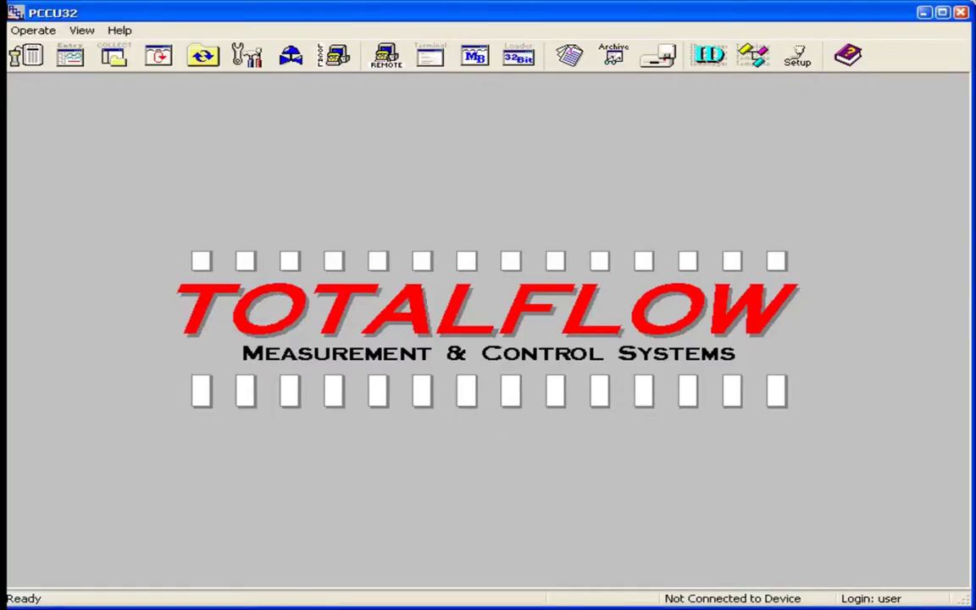